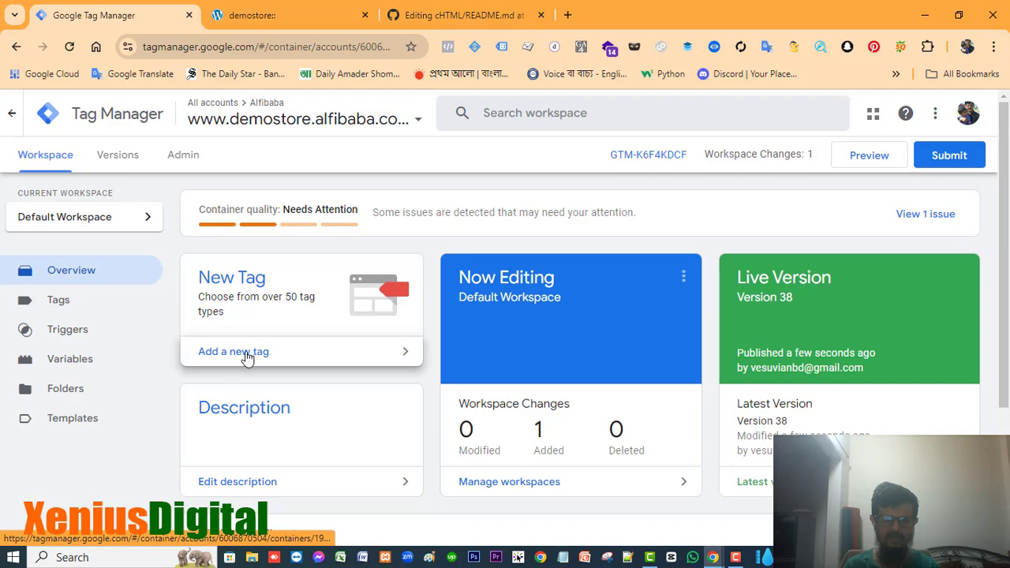
left_click(274, 352)
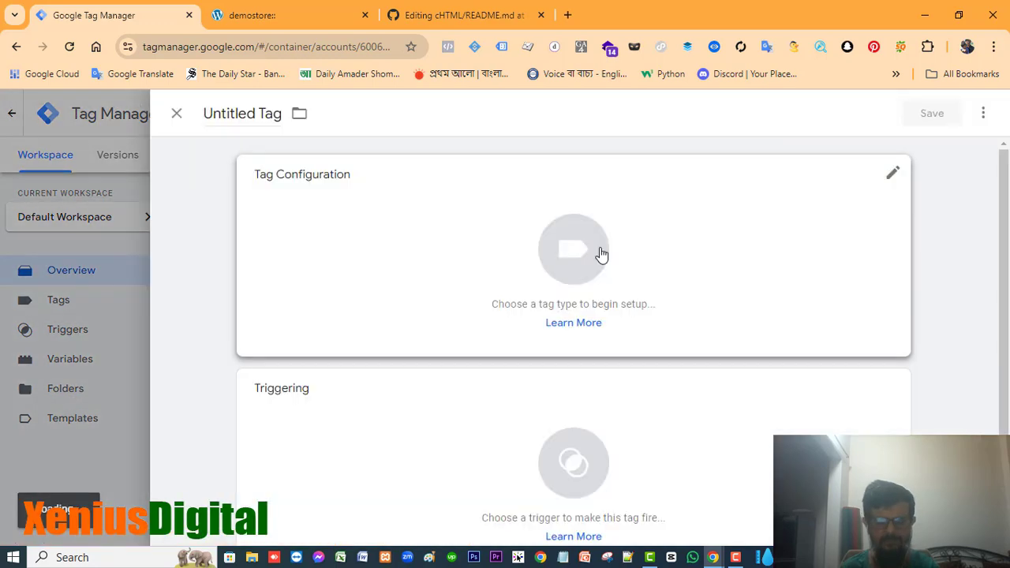
scroll(734, 293, "down", 1)
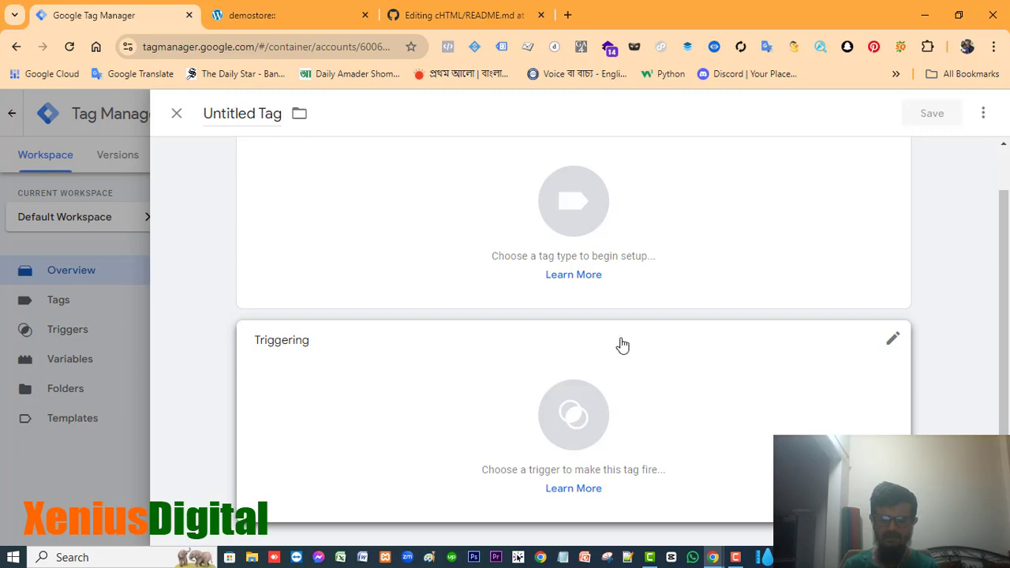
scroll(620, 345, "up", 1)
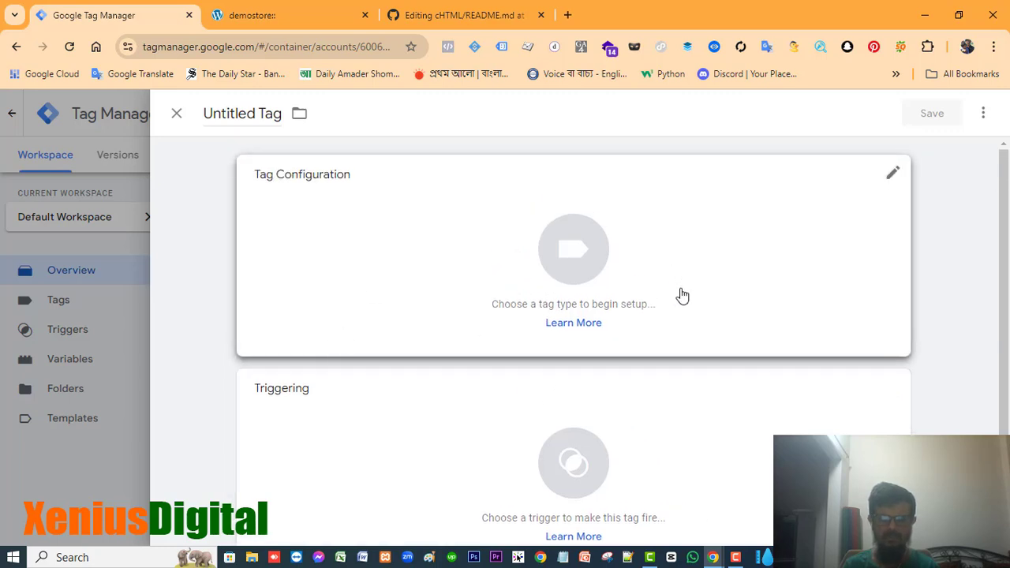
left_click(177, 115)
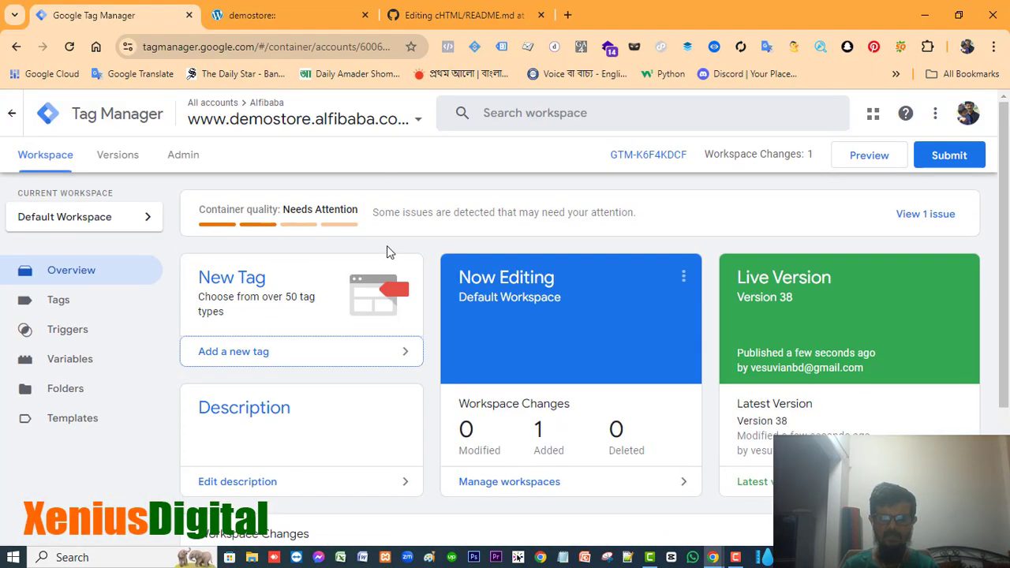
left_click(868, 156)
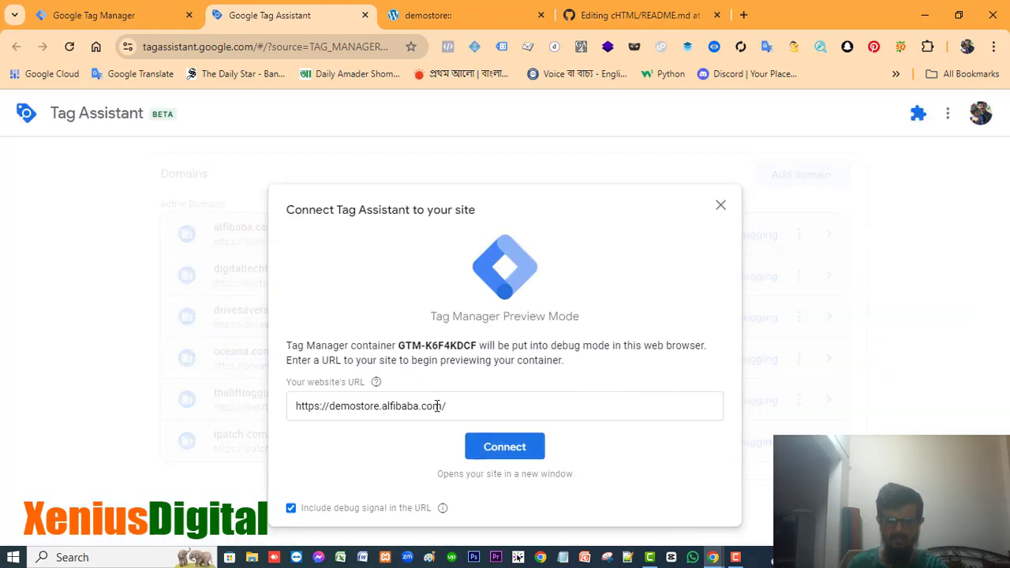
left_click(509, 448)
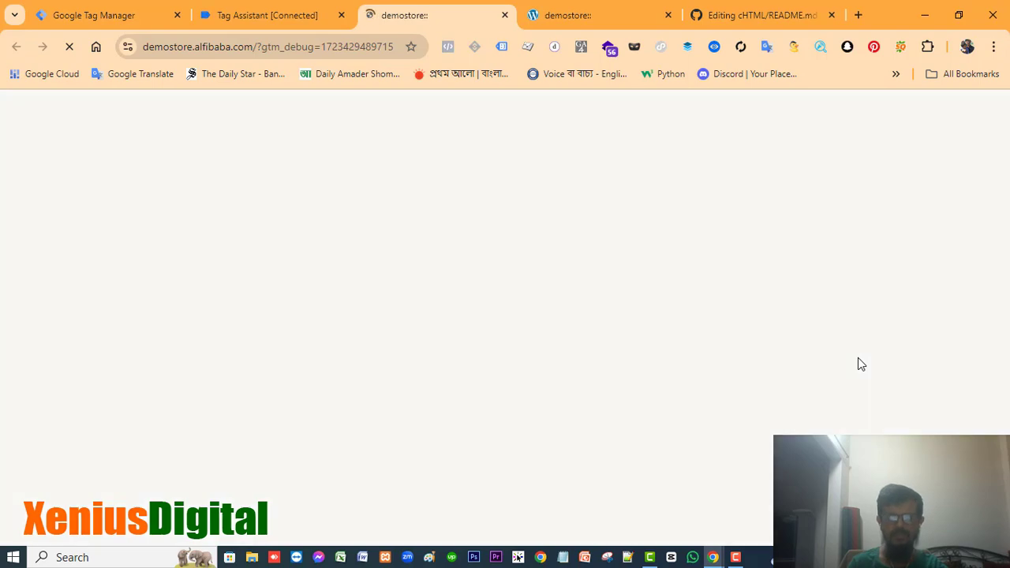
scroll(976, 279, "down", 10)
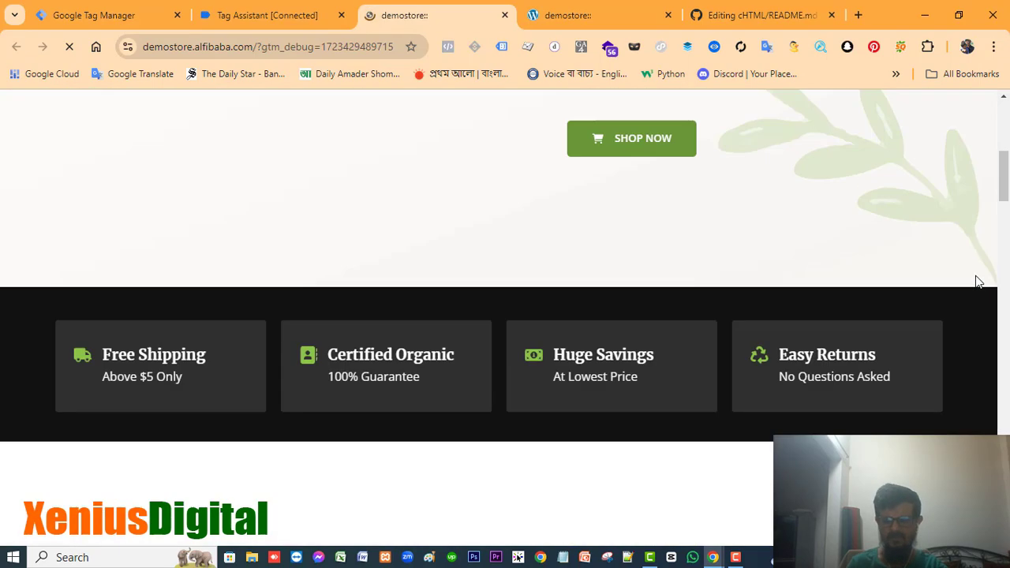
scroll(979, 280, "up", 3)
scroll(978, 281, "up", 10)
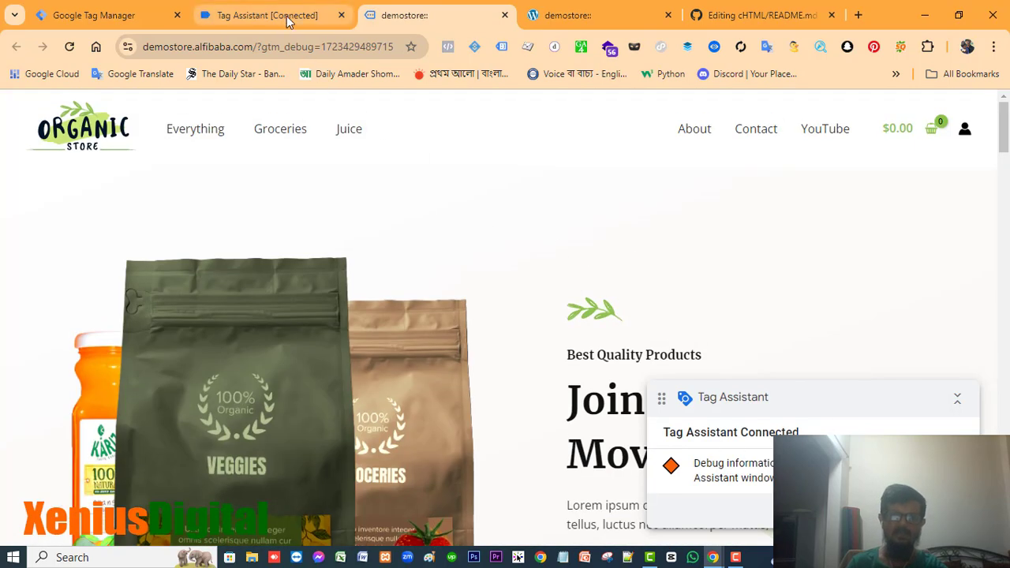
left_click(288, 17)
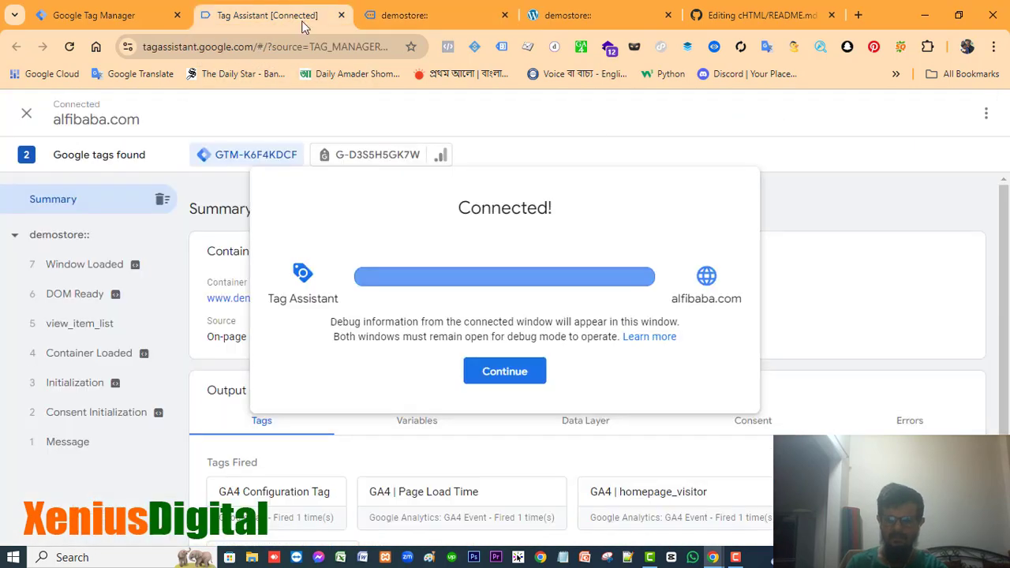
left_click(523, 377)
scroll(894, 249, "down", 2)
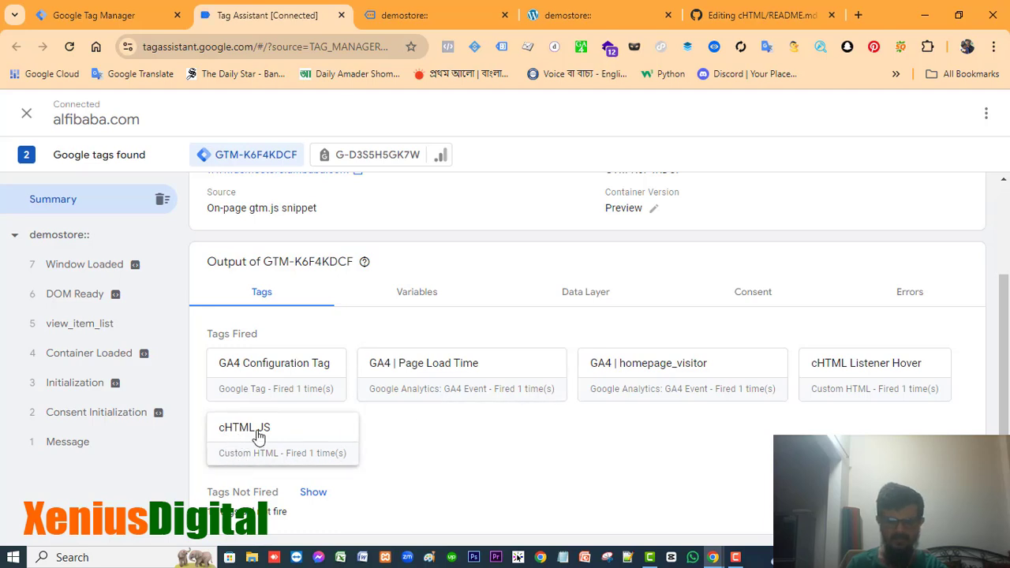
left_click(438, 11)
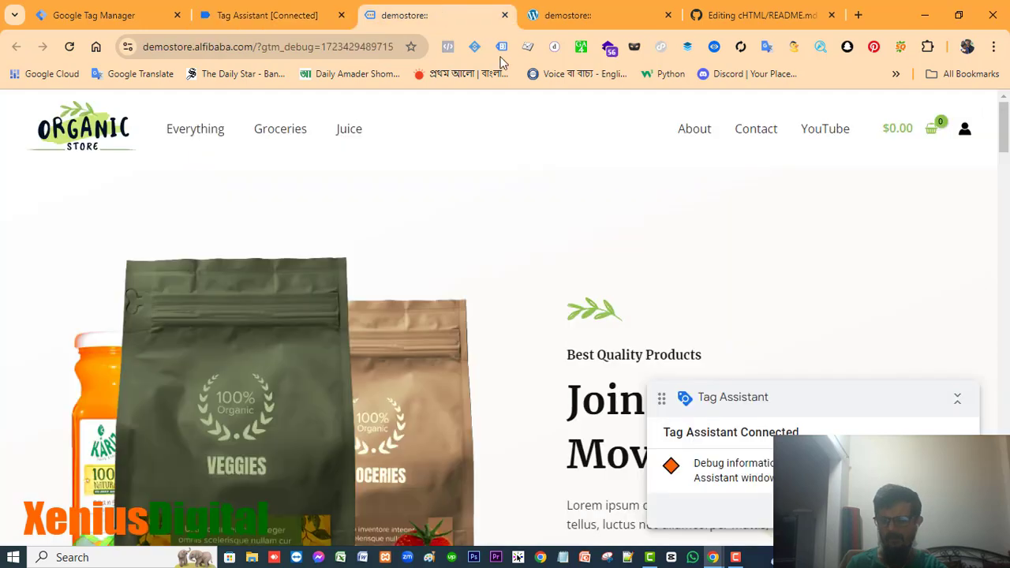
scroll(970, 287, "down", 3)
scroll(969, 288, "up", 3)
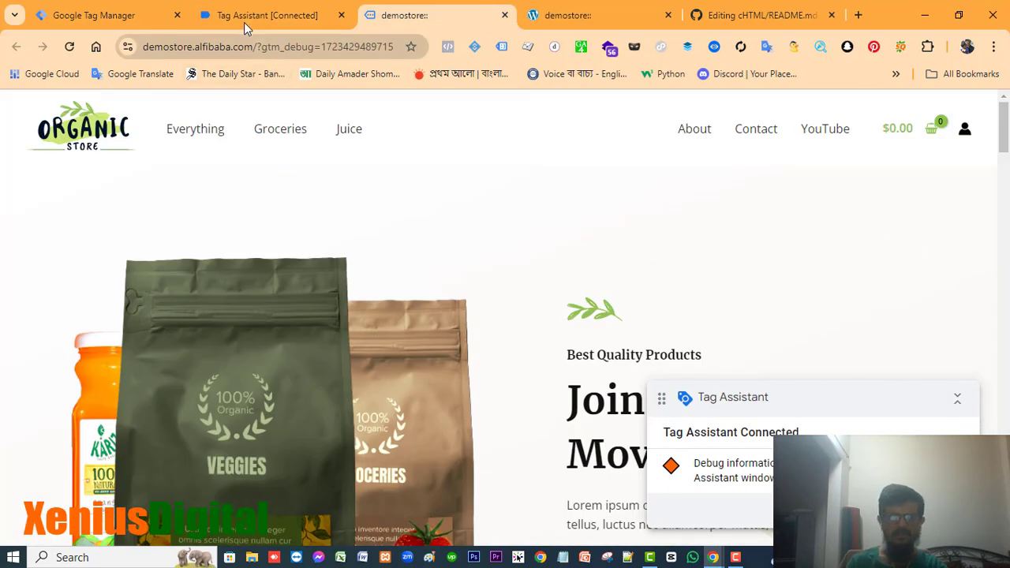
left_click(287, 24)
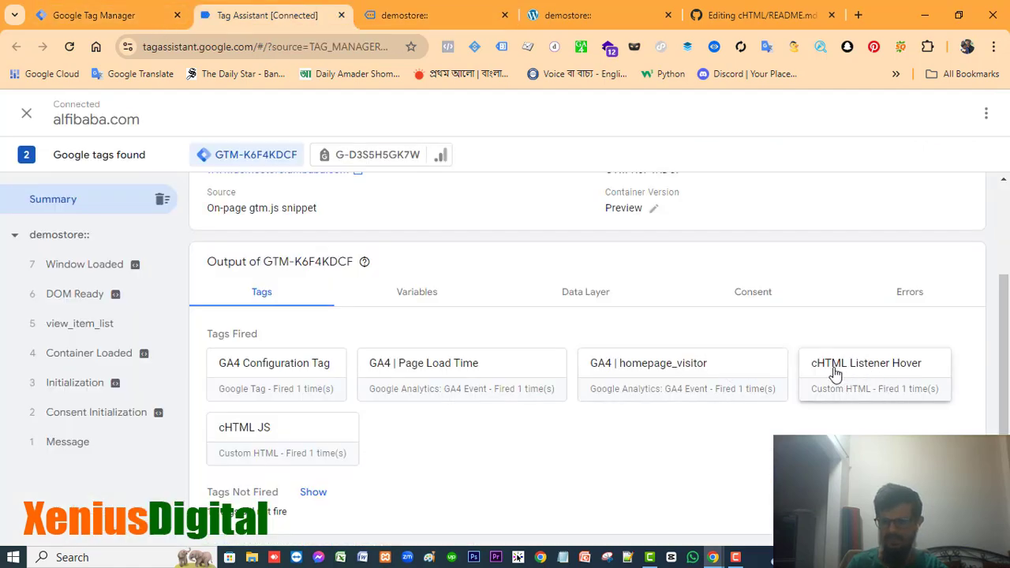
Delete the cHTML Listener Hover tag from the Tag Manager workspace.
left_click(116, 24)
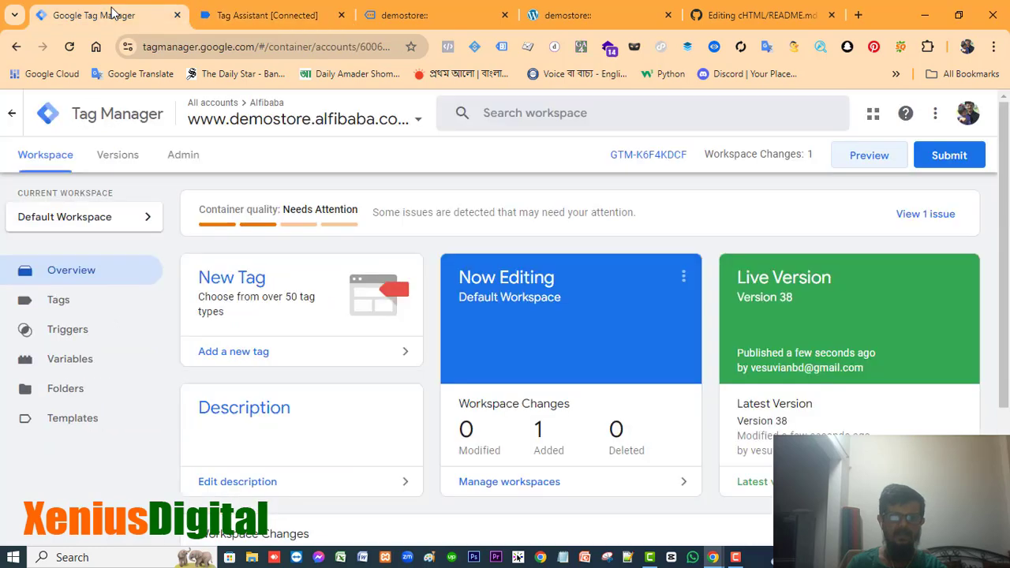
scroll(772, 300, "down", 3)
scroll(764, 300, "up", 3)
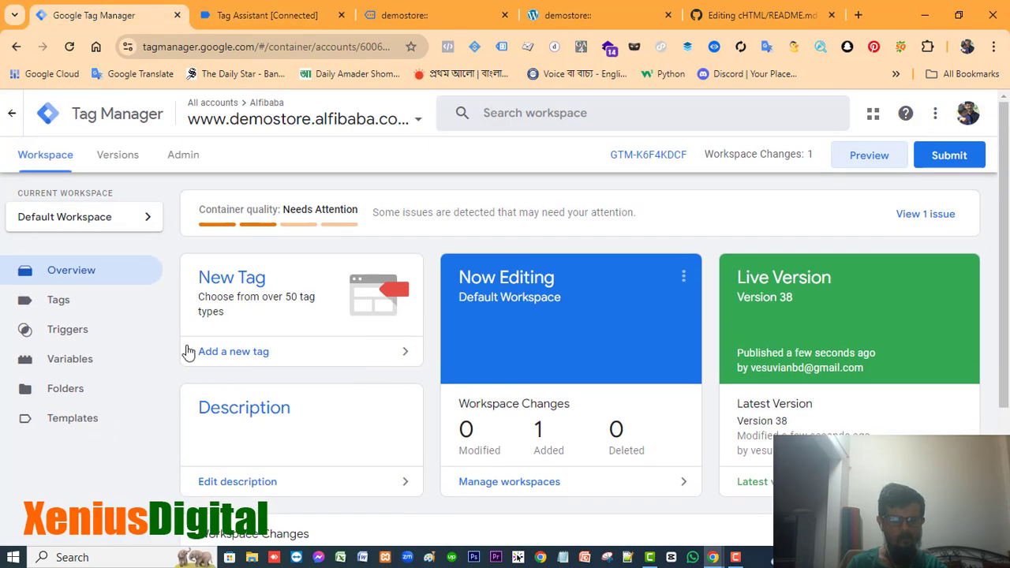
left_click(65, 300)
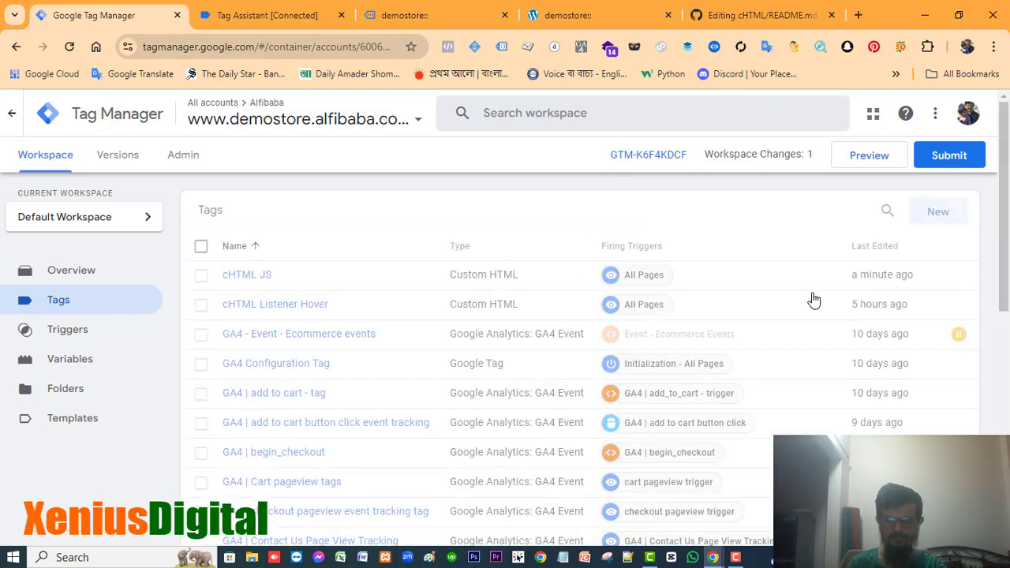
left_click(201, 305)
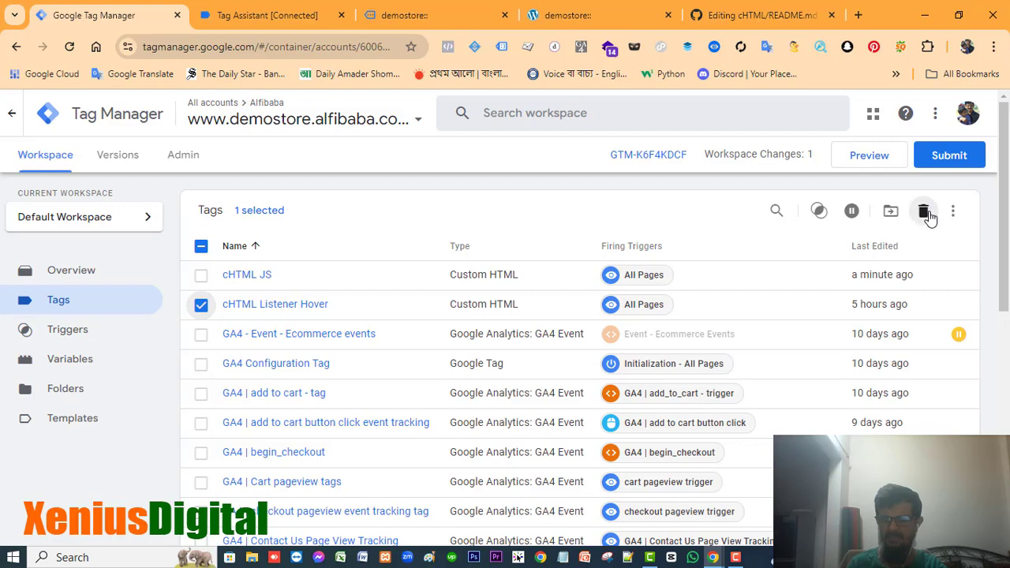
left_click(924, 210)
left_click(651, 280)
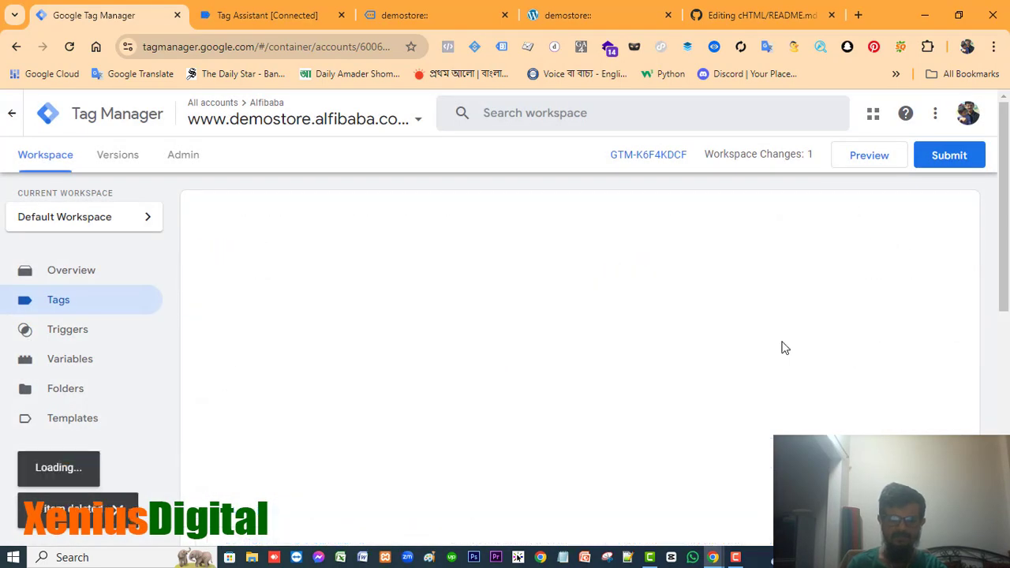
Start a new tag in the workspace and set its type to Google Analytics: GA4 Event.
scroll(824, 338, "down", 5)
scroll(824, 338, "down", 1)
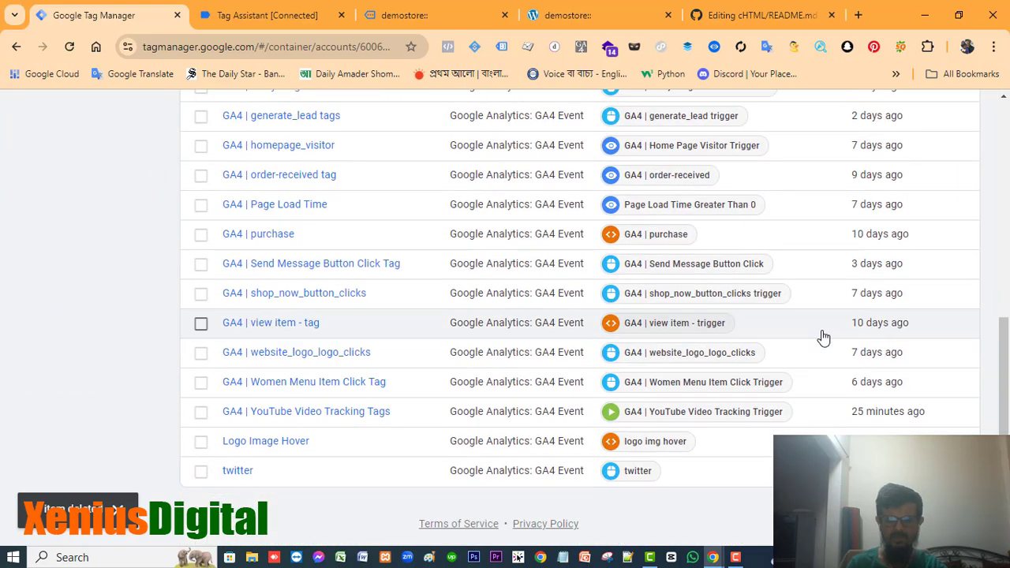
scroll(824, 337, "up", 7)
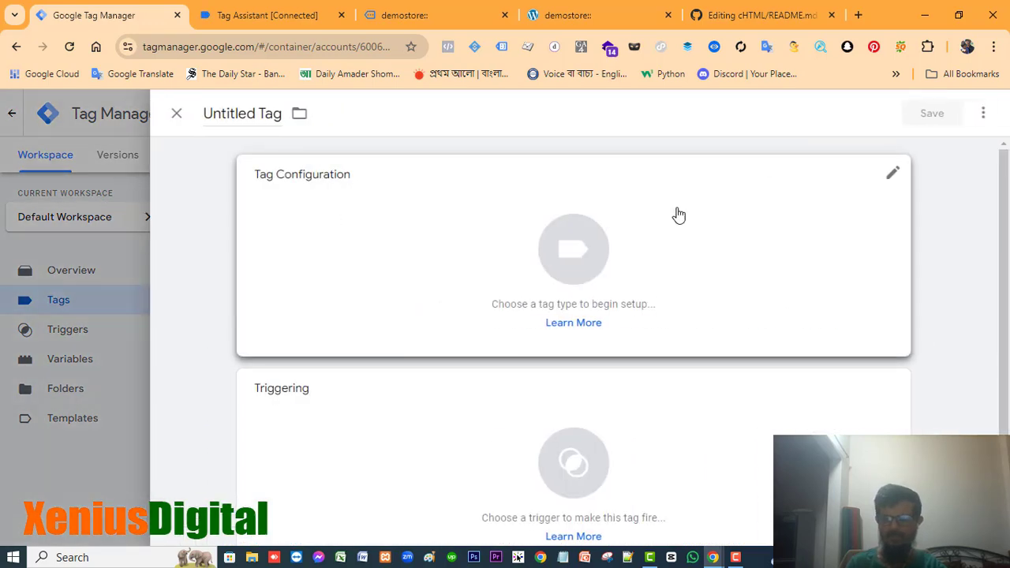
left_click(677, 214)
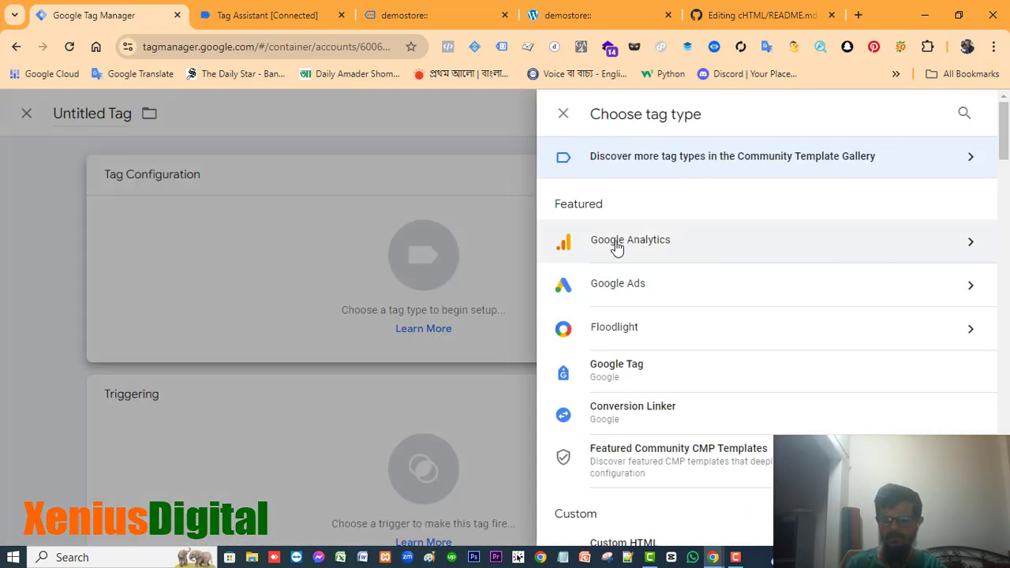
left_click(692, 247)
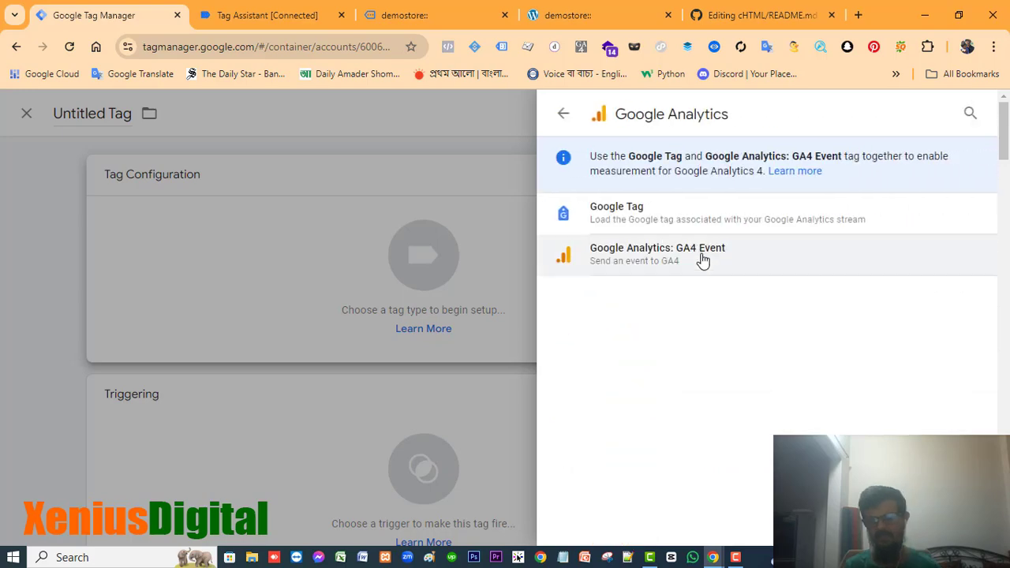
left_click(701, 258)
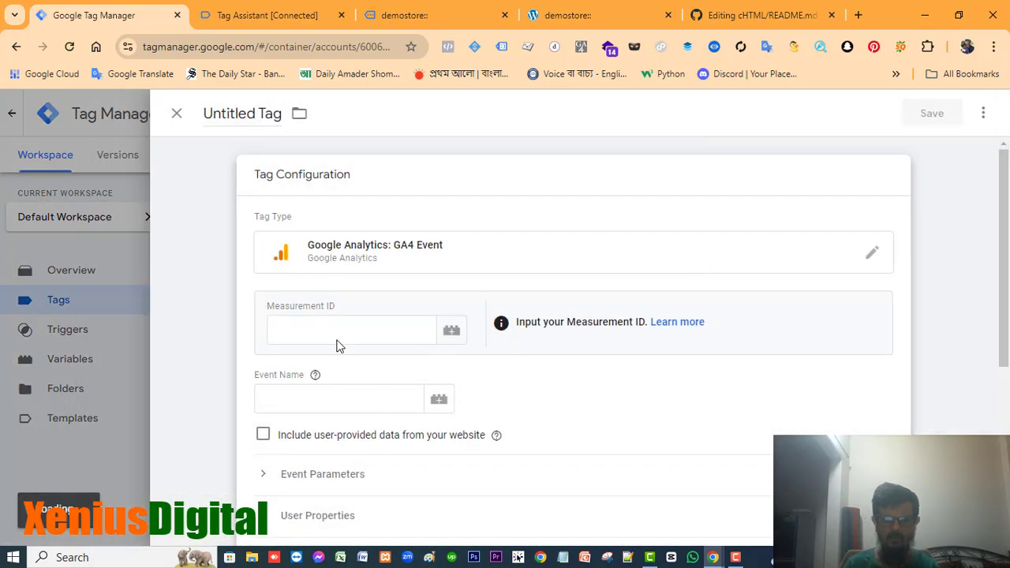
Set the new tag's Measurement ID to the {{GA4 Measurement ID}} variable.
scroll(432, 341, "down", 1)
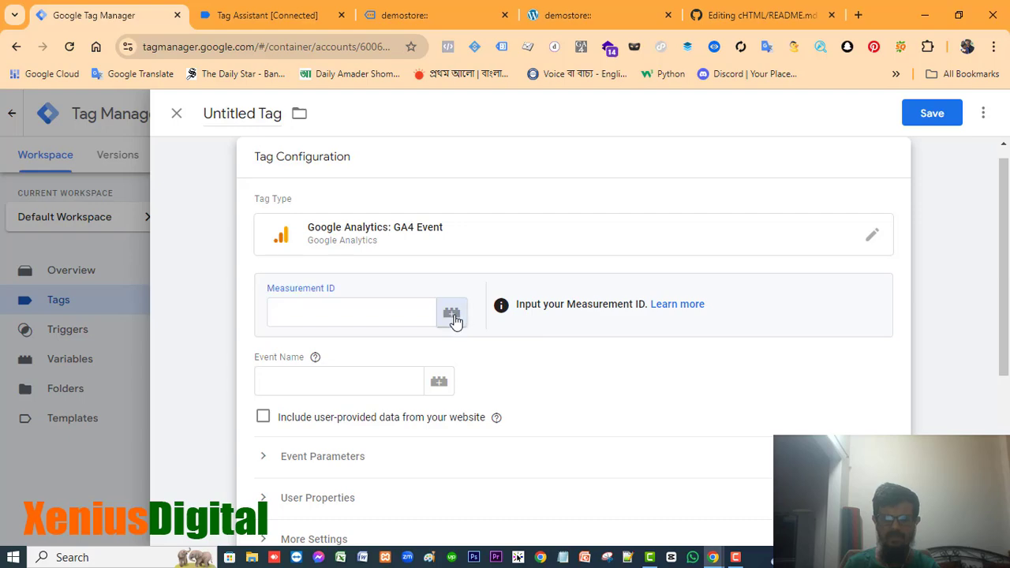
left_click(452, 315)
scroll(715, 269, "down", 5)
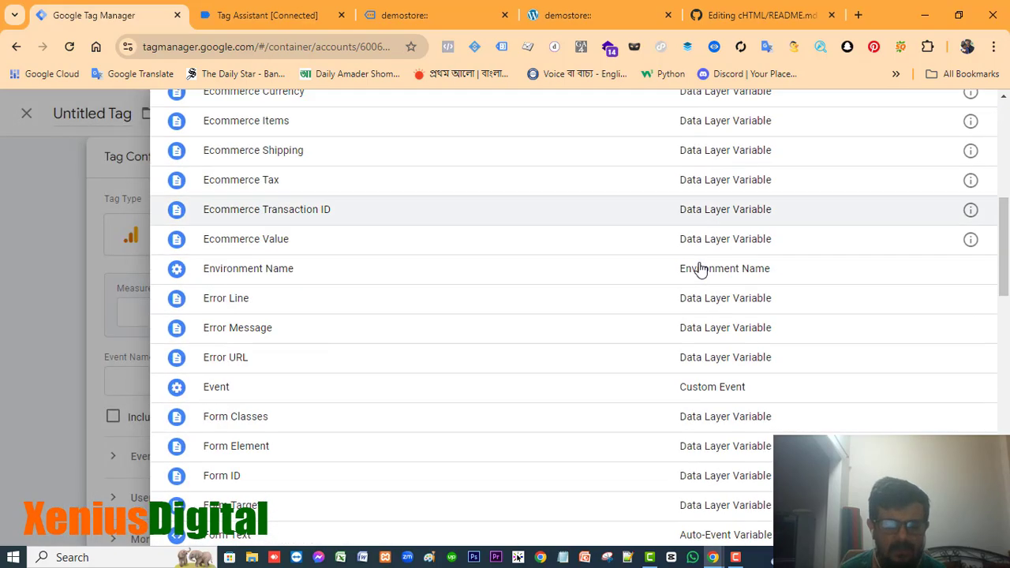
scroll(582, 255, "down", 6)
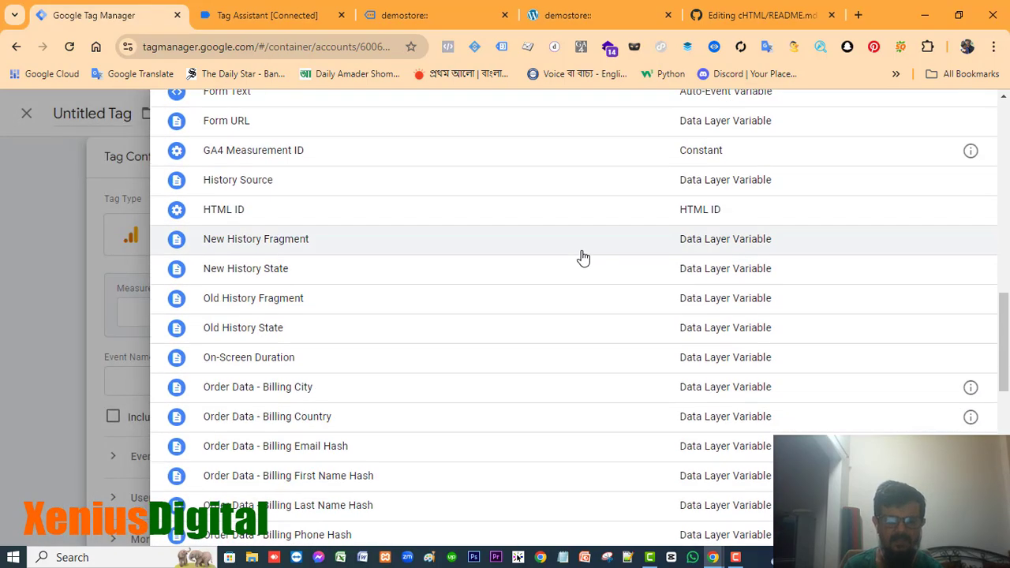
scroll(477, 255, "up", 1)
left_click(289, 226)
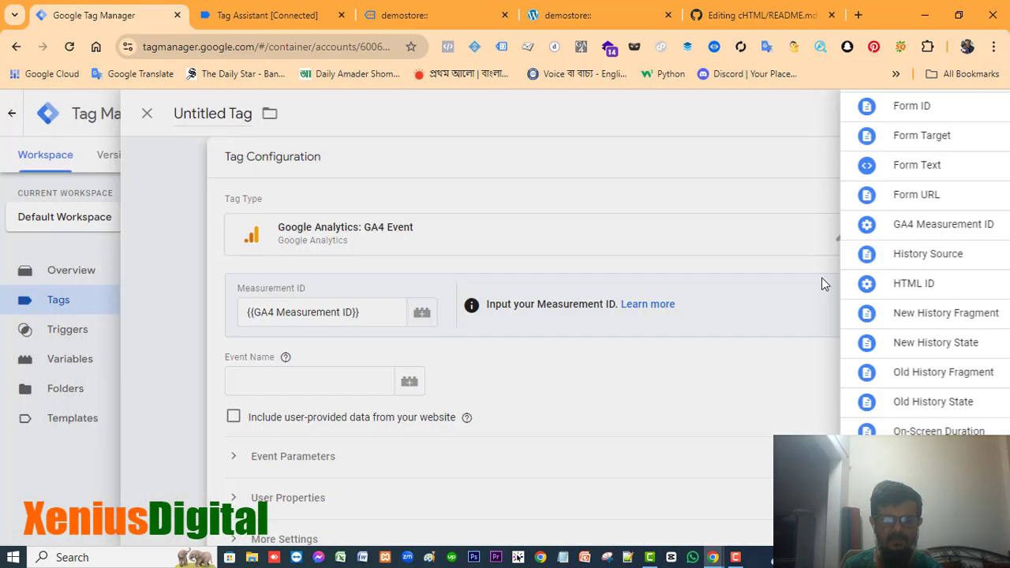
scroll(821, 279, "down", 2)
scroll(373, 385, "up", 2)
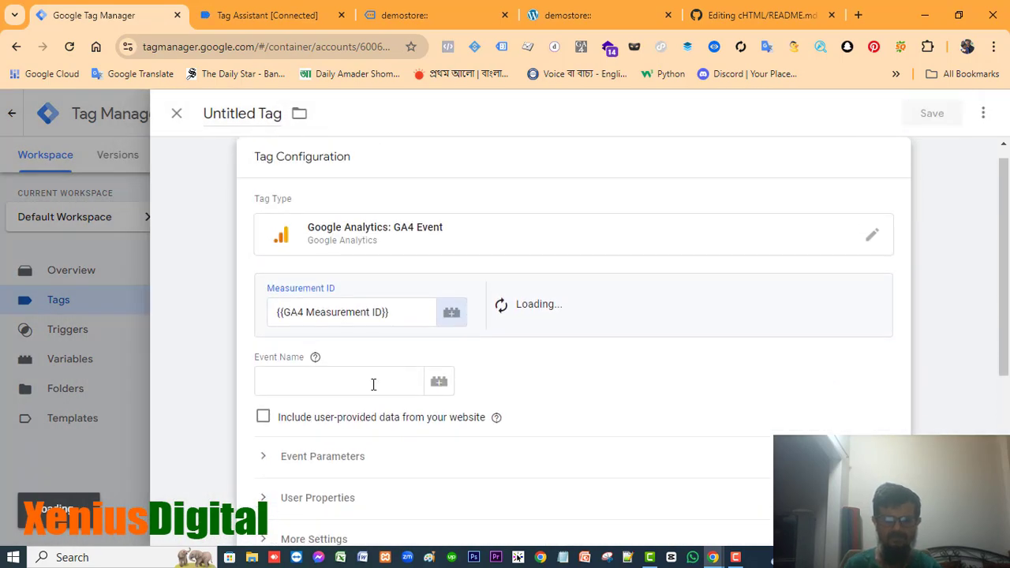
Copy the event value from the dataLayer push in the GitHub README script and set the tag's Event Name to hover.
left_click(341, 378)
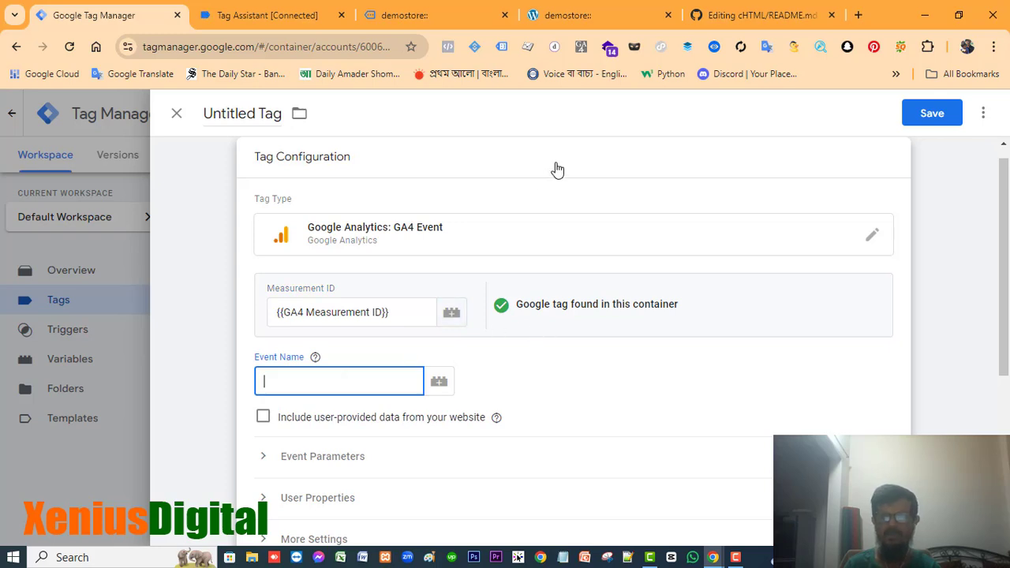
left_click(731, 18)
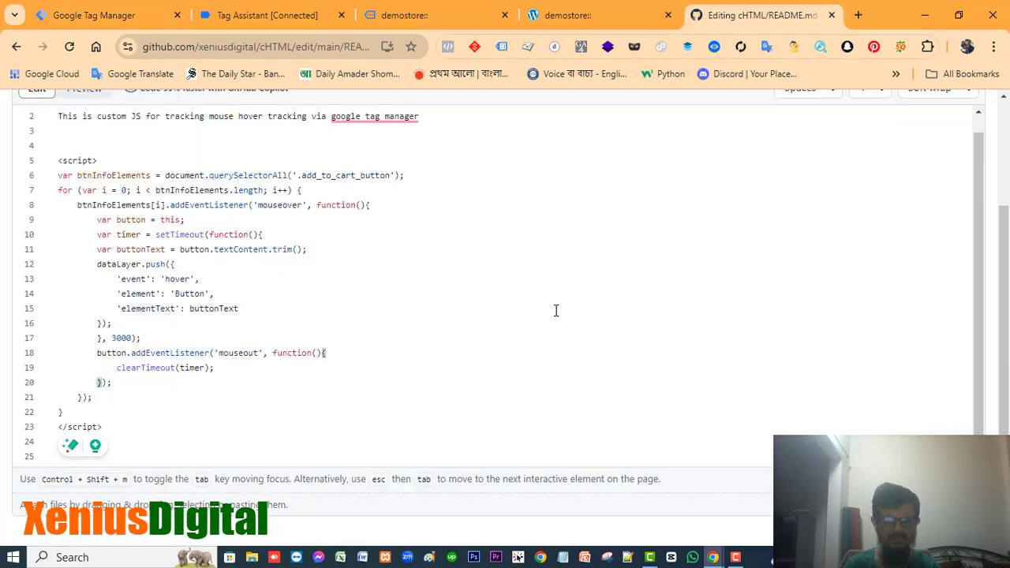
scroll(556, 311, "up", 1)
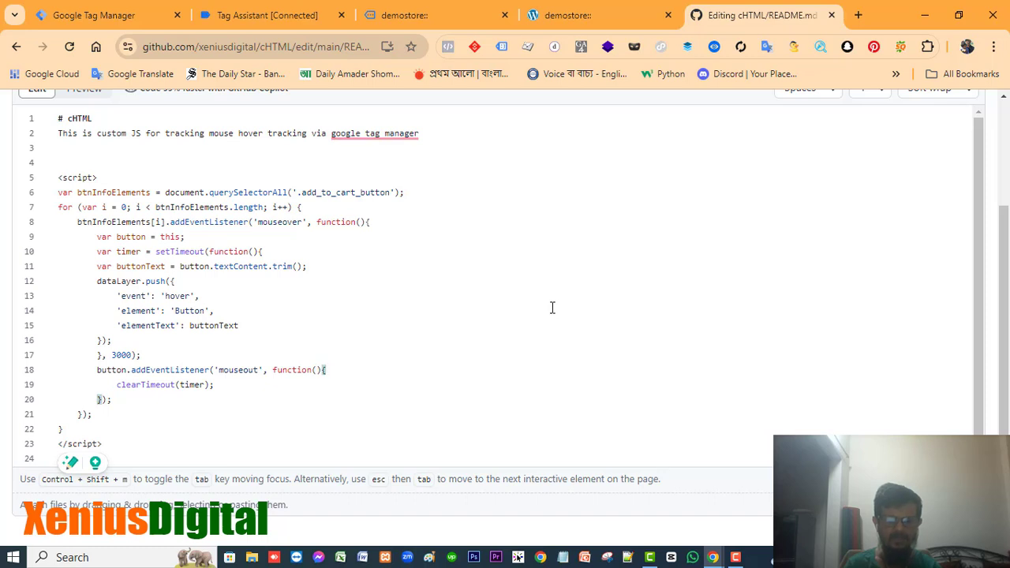
left_click(552, 307)
left_click_drag(71, 172, 248, 444)
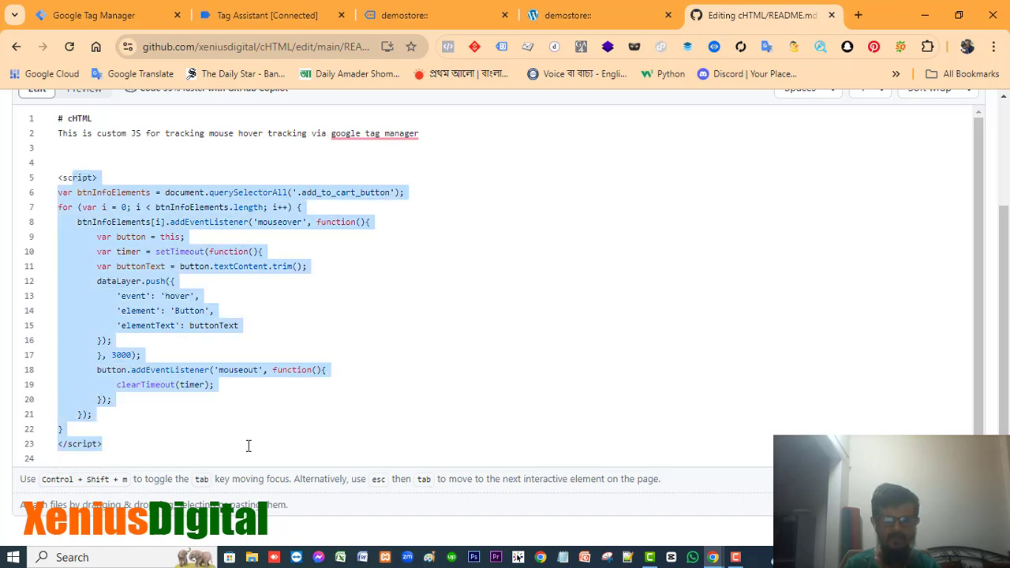
left_click(482, 324)
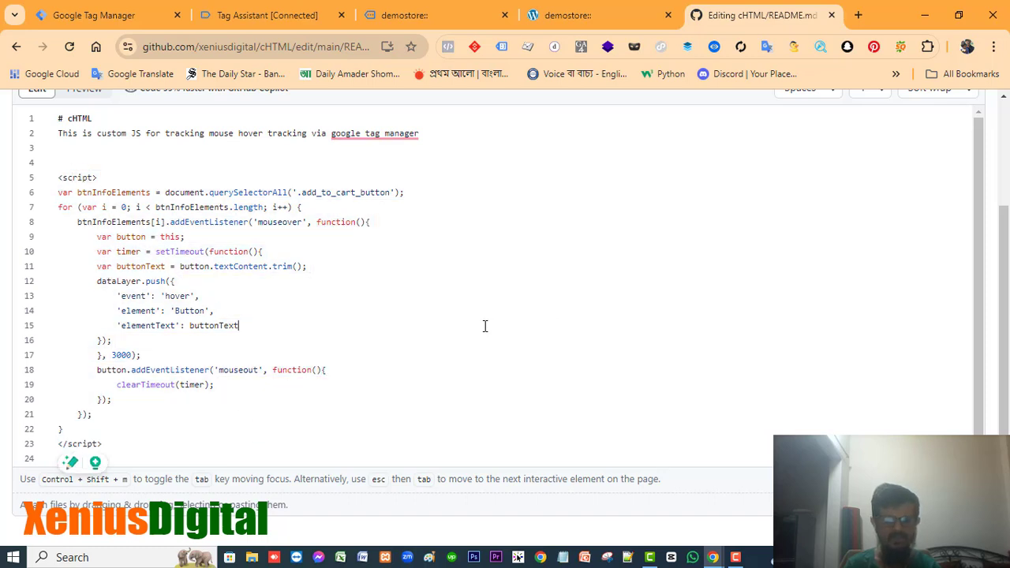
double_click(175, 295)
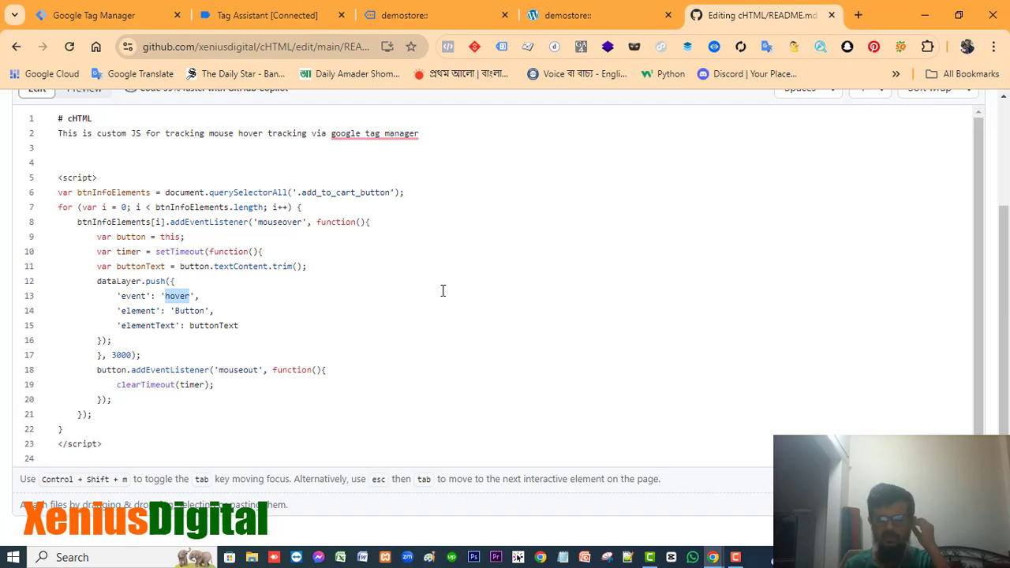
left_click(132, 19)
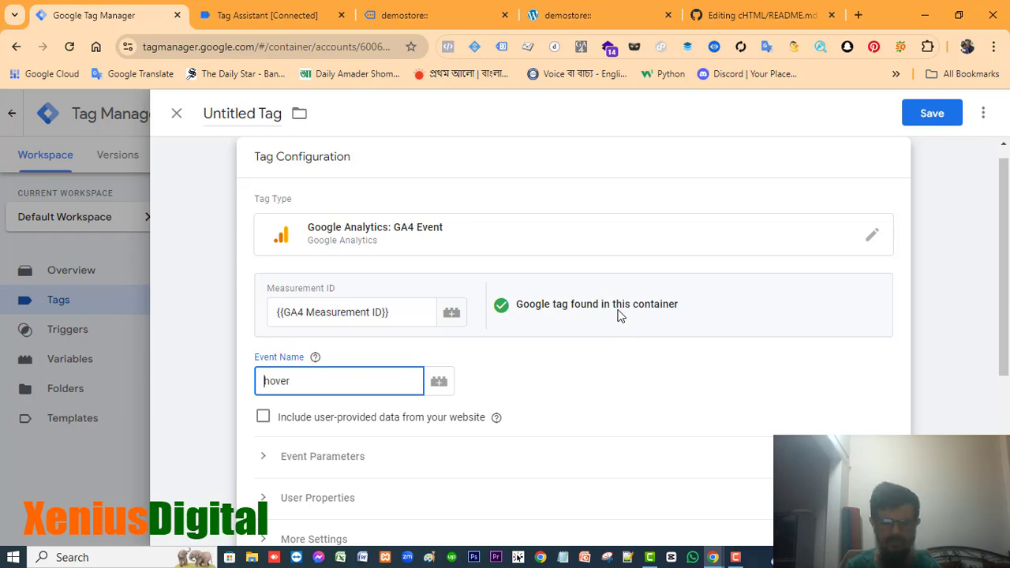
Create a new Custom Event trigger for the tag and set its event name to hover.
scroll(585, 364, "down", 4)
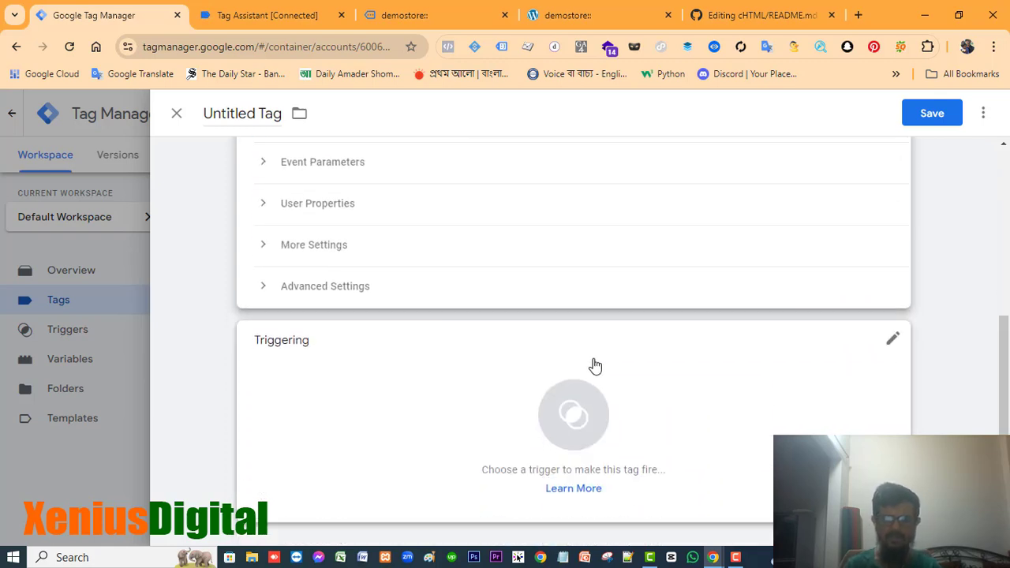
left_click(632, 404)
left_click(633, 403)
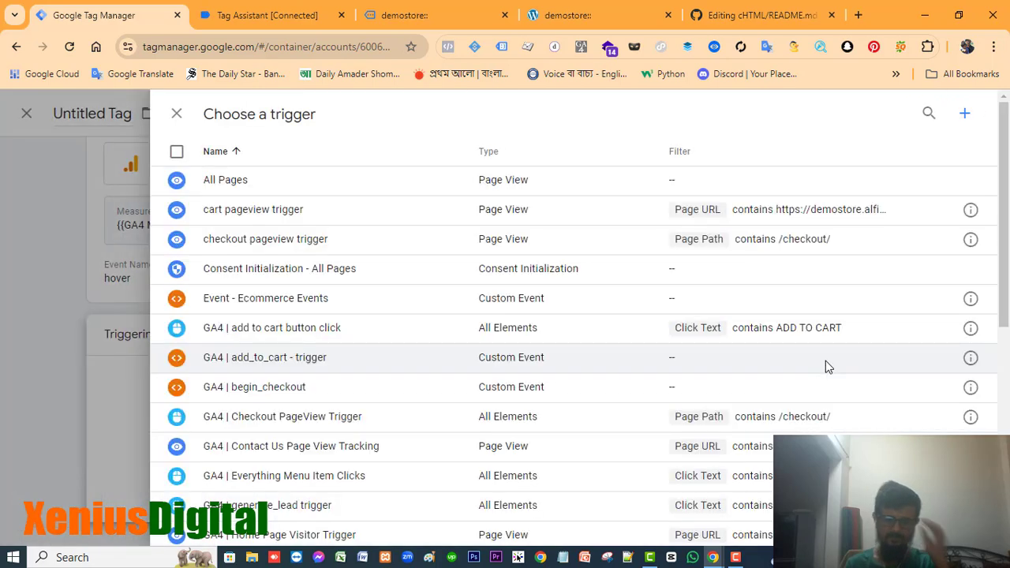
left_click(964, 115)
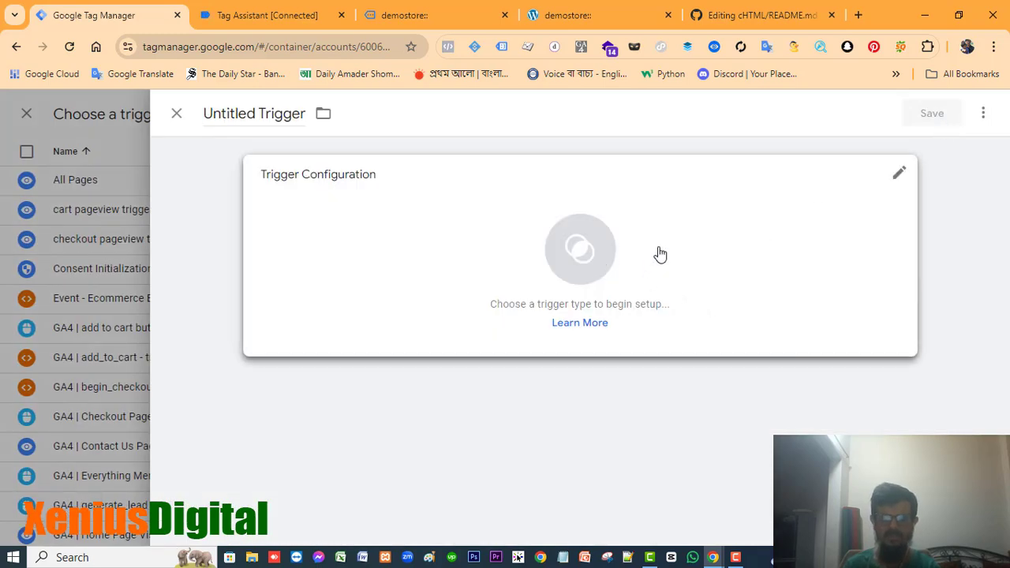
left_click(719, 240)
scroll(828, 250, "down", 5)
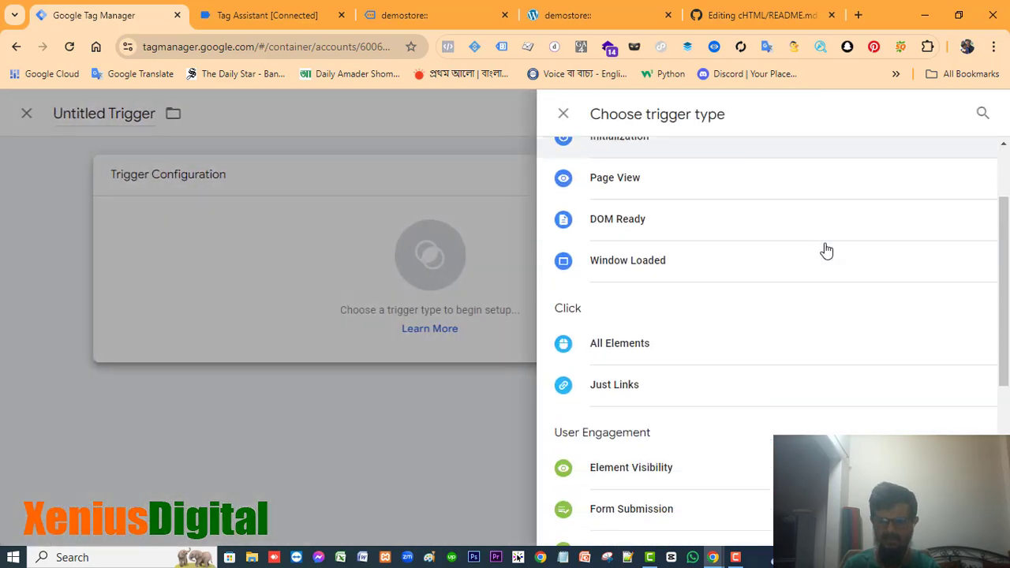
scroll(790, 256, "down", 1)
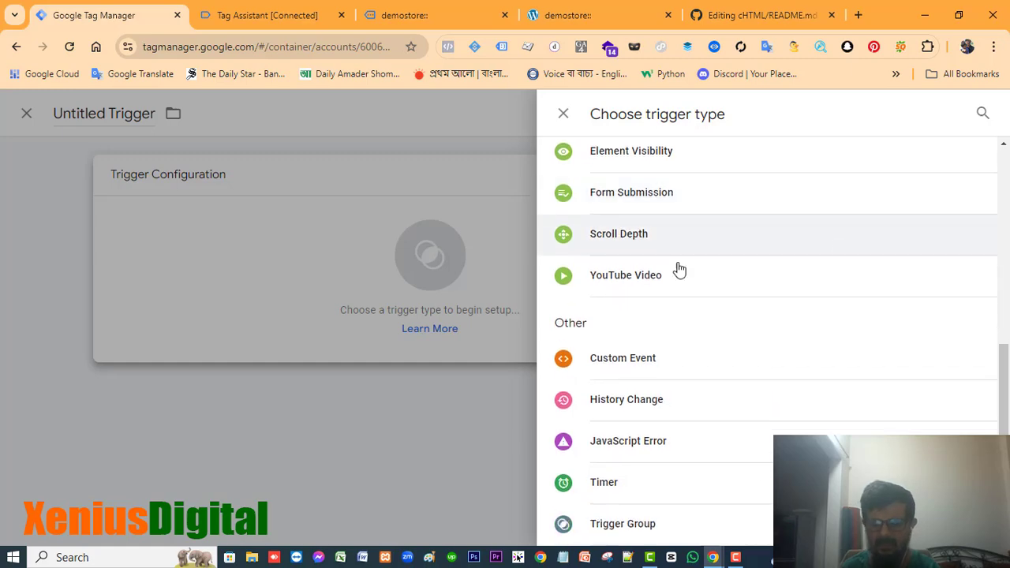
left_click(626, 365)
left_click(322, 326)
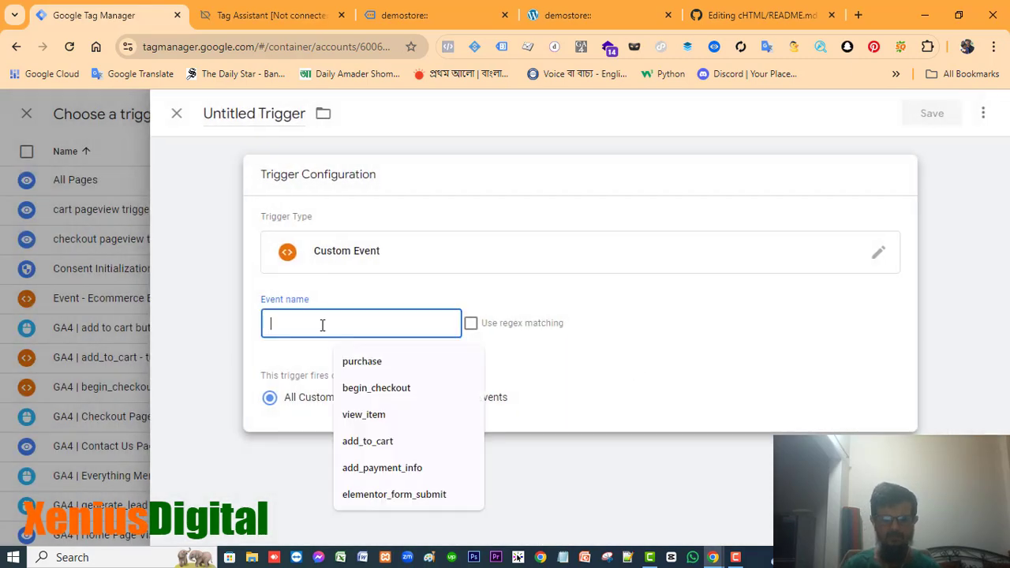
type("hover")
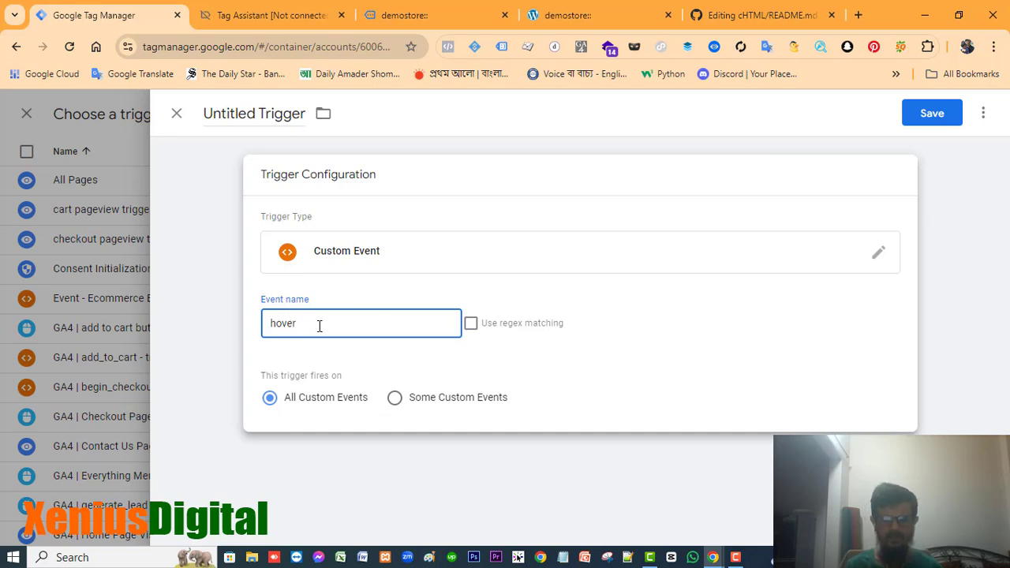
Replace the new trigger's default name with the prefix "GA4 |".
left_click(219, 112)
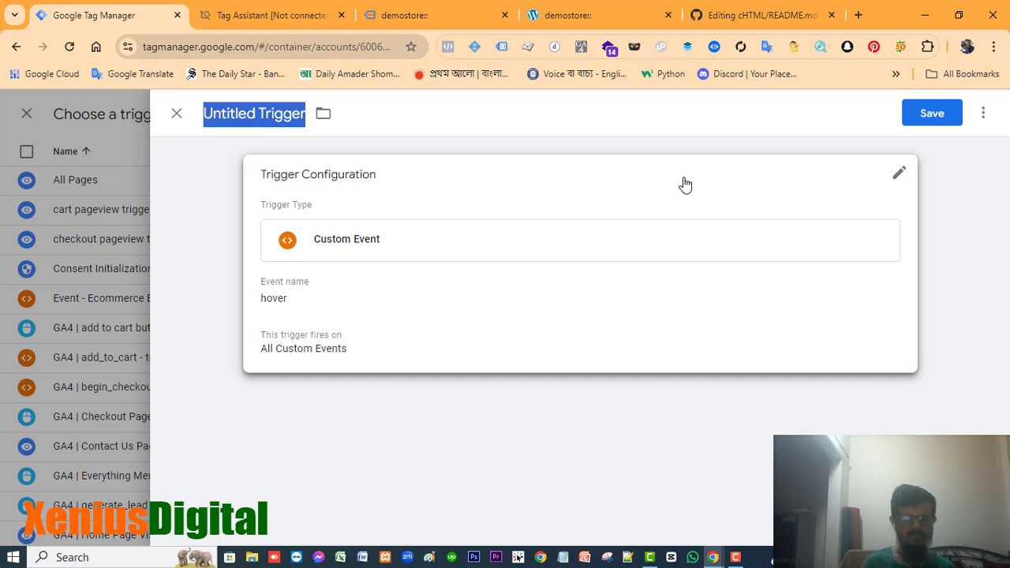
type("GA")
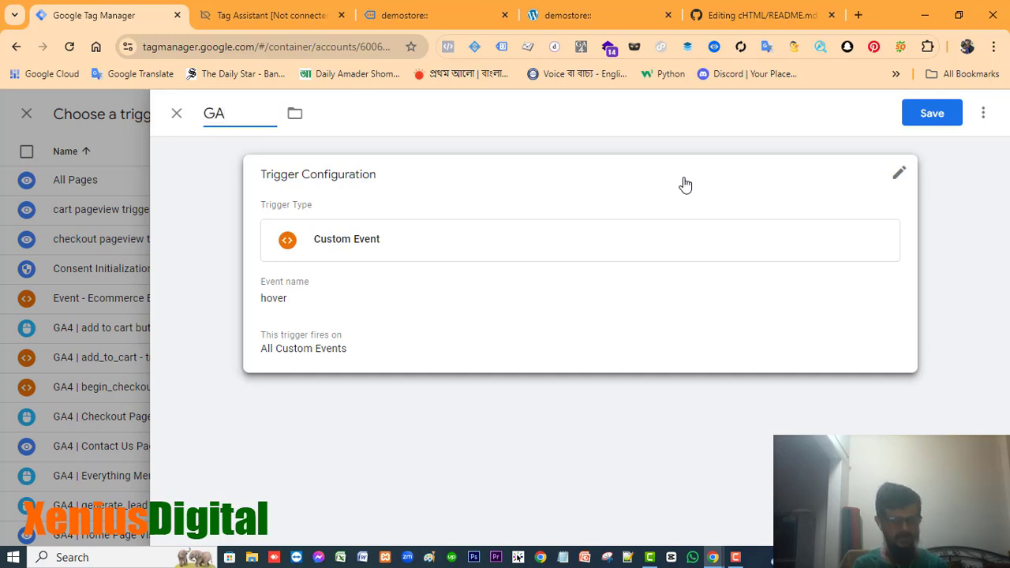
type("4 |")
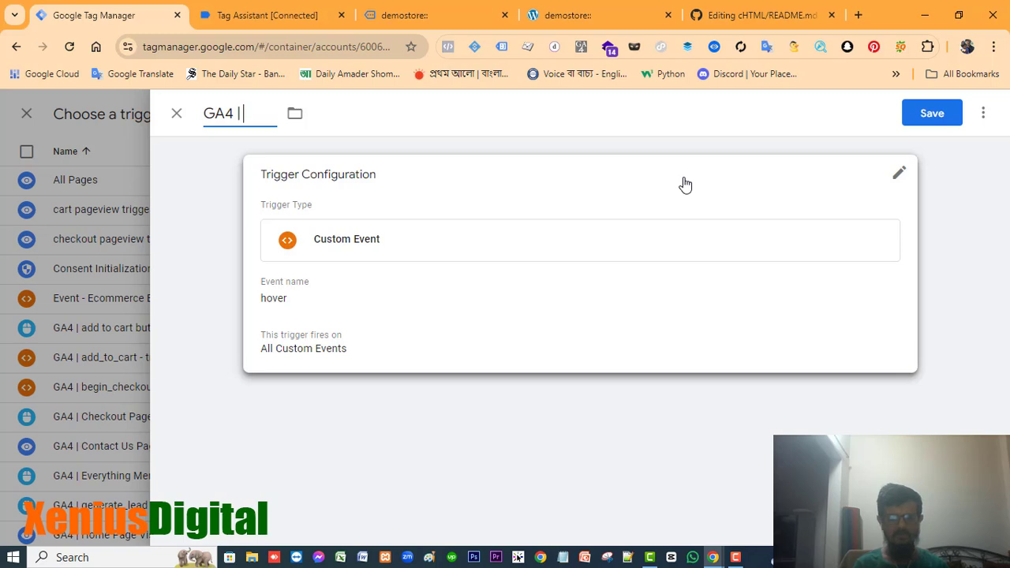
type(" Mouse Hover ")
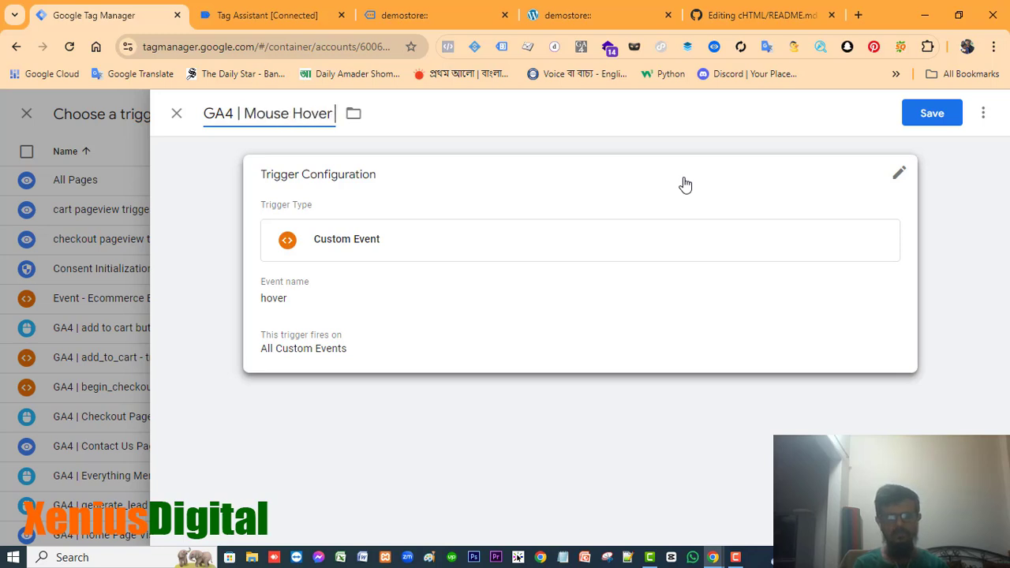
type("T")
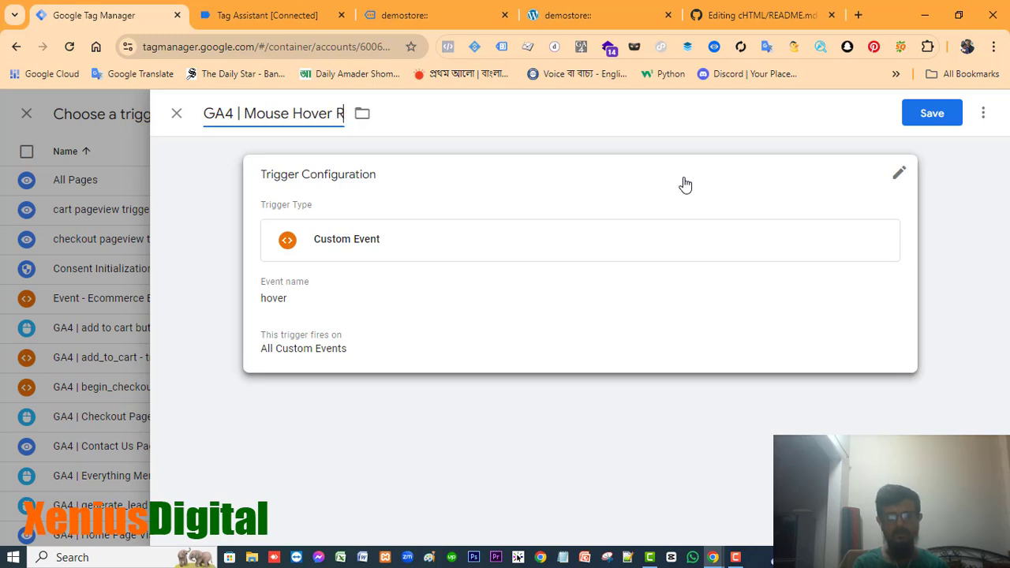
key("BackSpace")
type("Tra")
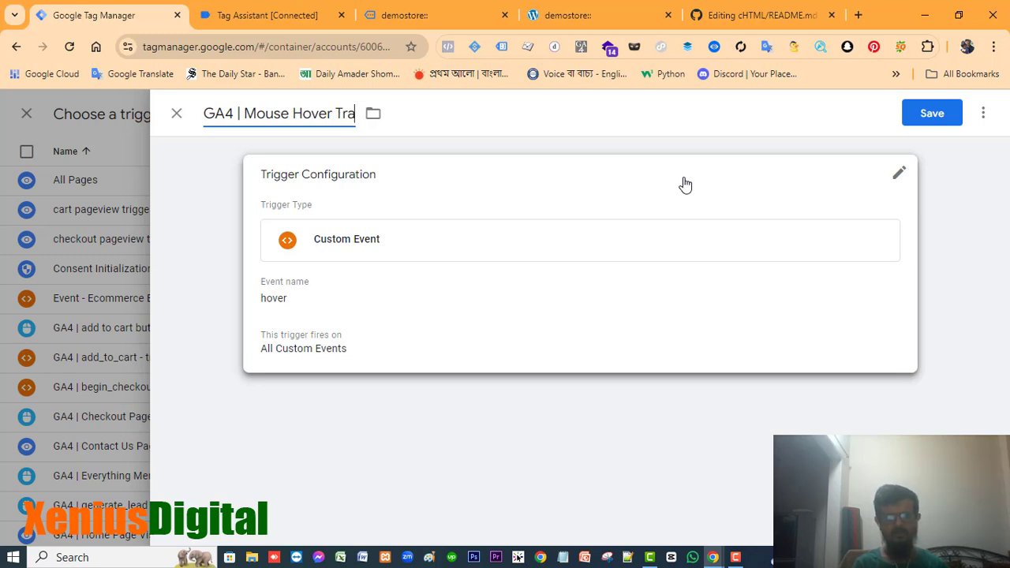
key("BackSpace")
key("BackSpace")
key("BackSpace")
key("BackSpace")
key("BackSpace")
key("BackSpace")
key("BackSpace")
key("BackSpace")
key("BackSpace")
key("BackSpace")
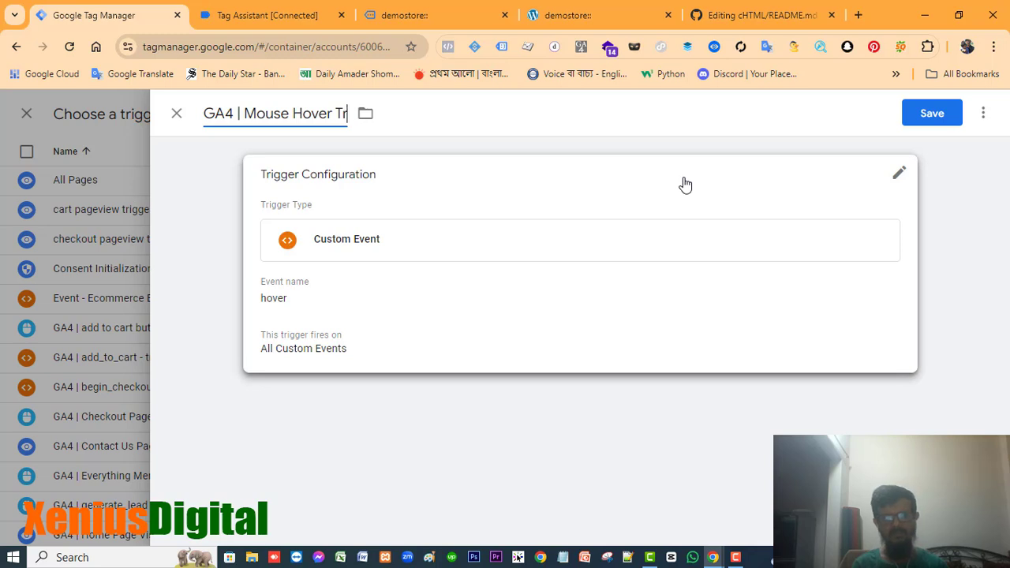
key("BackSpace")
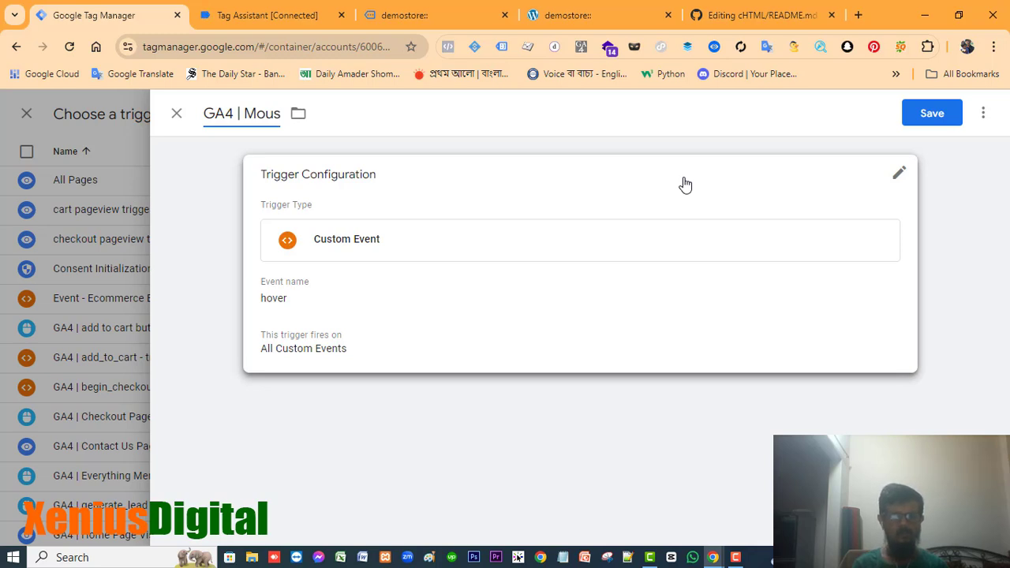
key("BackSpace")
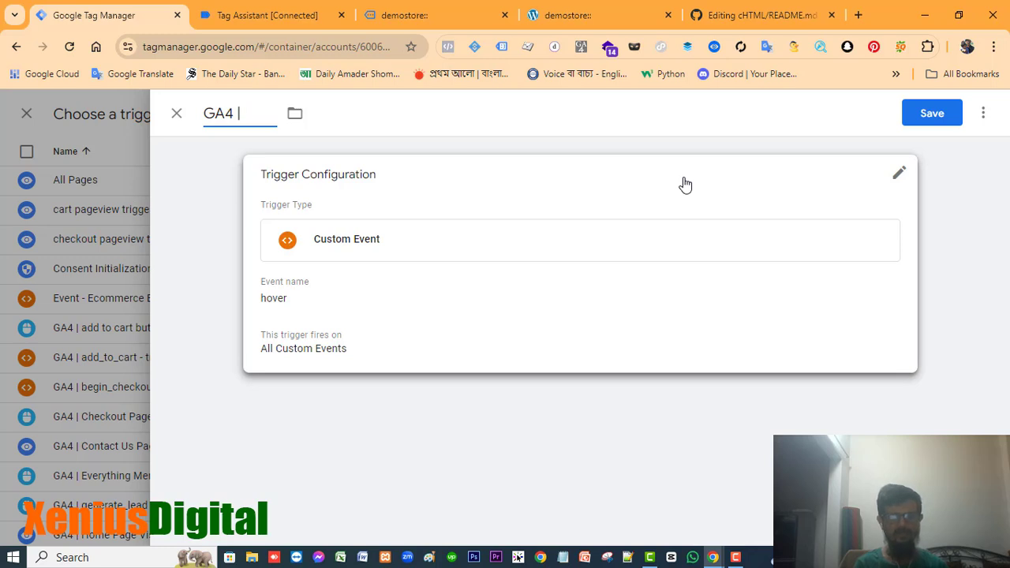
Complete the trigger name as "GA4 | Website Logo Image Mouse Hover Tracking" and save the trigger.
type("Website Logo")
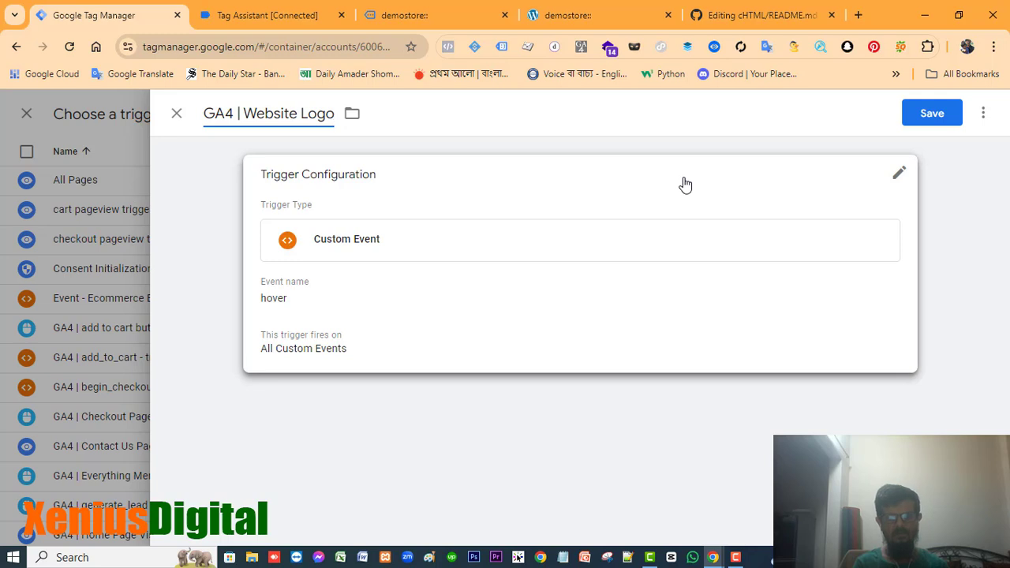
type(" Image")
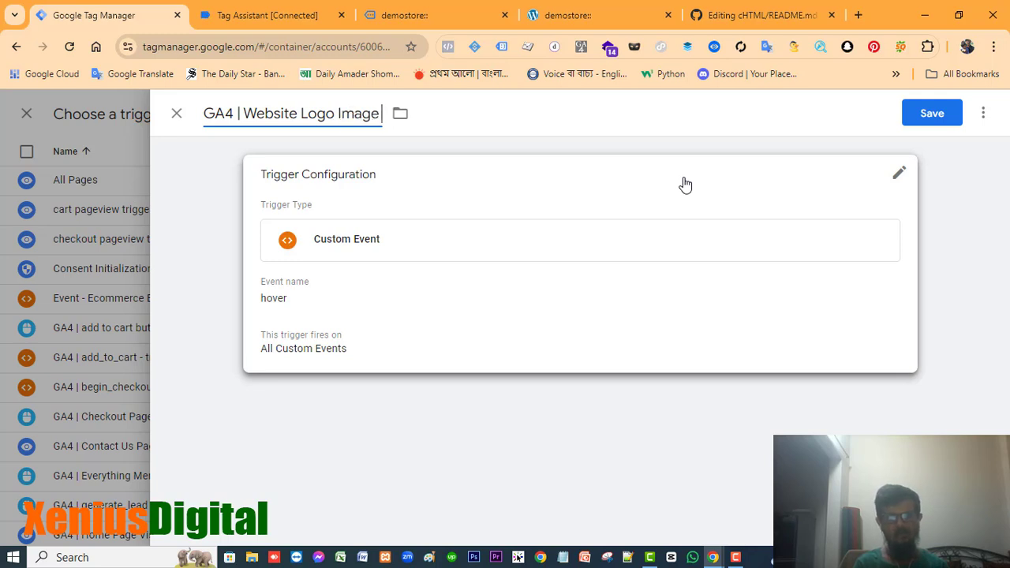
type(" Mouse Ho")
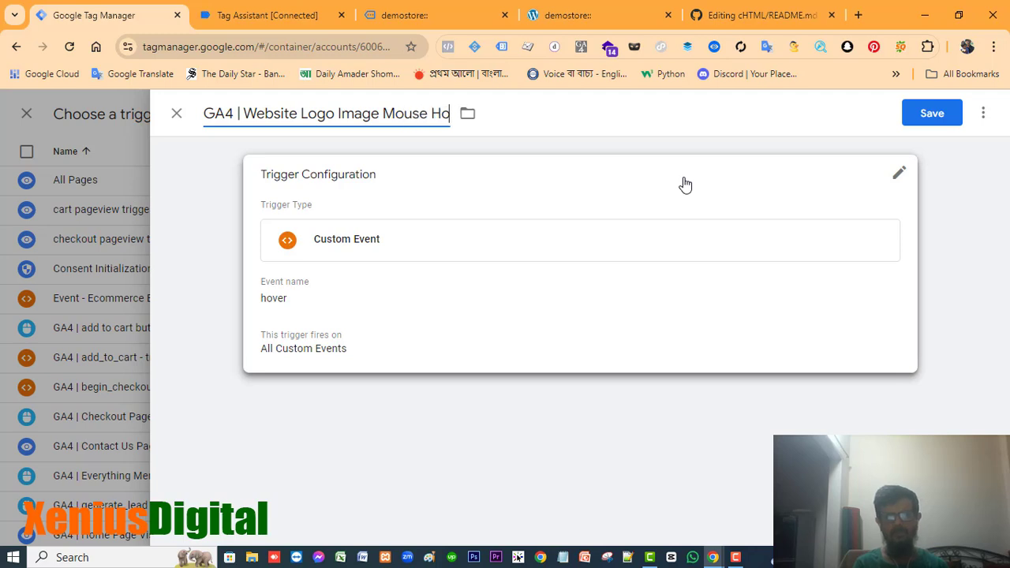
type("ver Tracking")
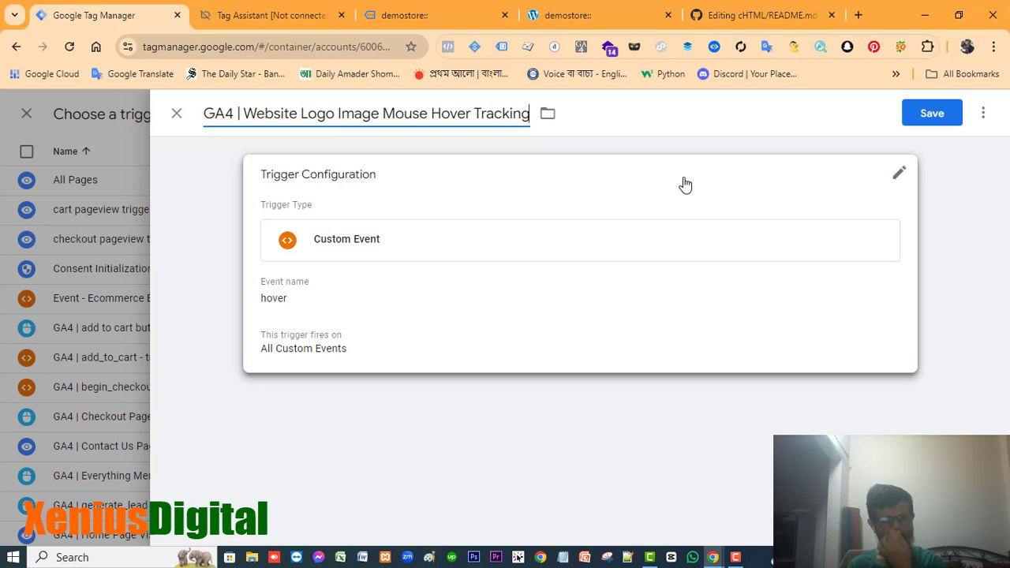
left_click(932, 114)
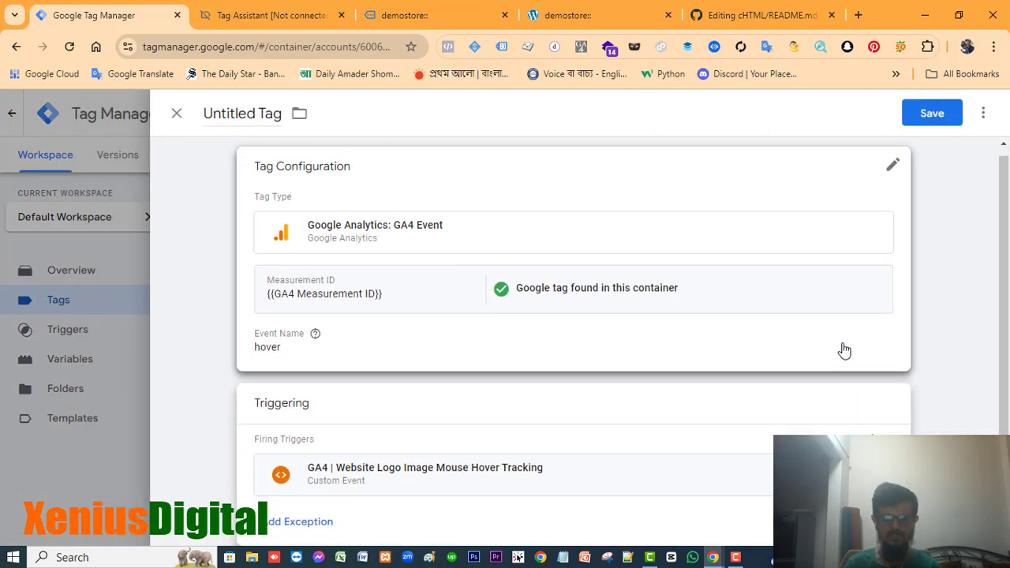
left_click(770, 355)
scroll(762, 345, "down", 3)
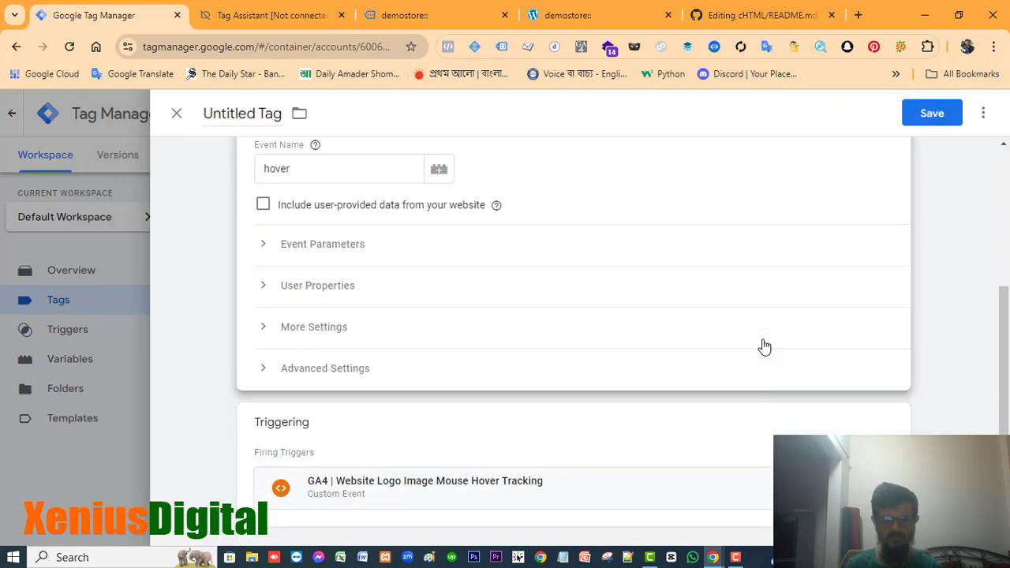
scroll(758, 334, "up", 3)
Name the tag "GA4 | Mouse Hover on Logo Image Tracking" and save it.
left_click(237, 113)
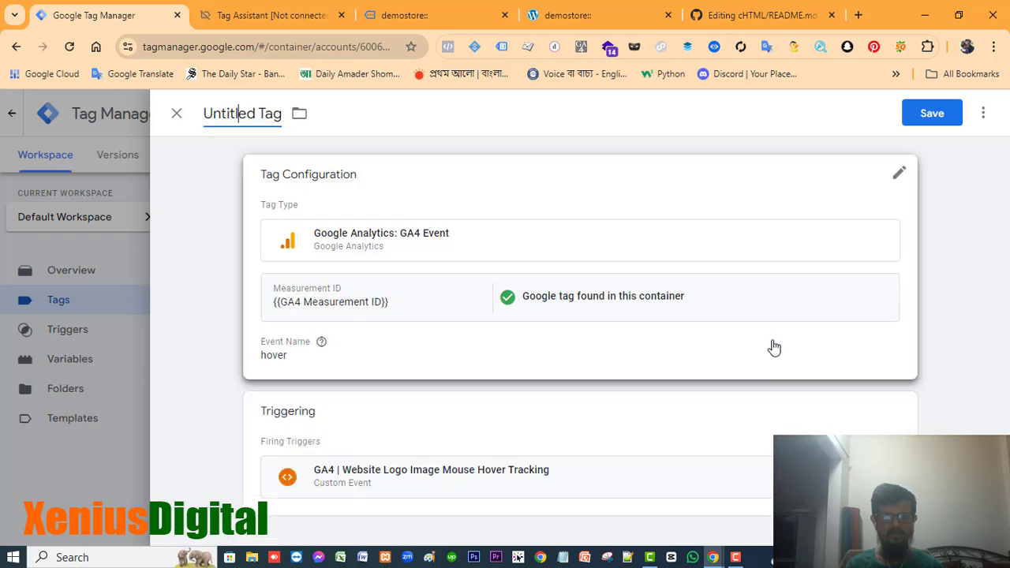
key("ctrl+a")
type("GA")
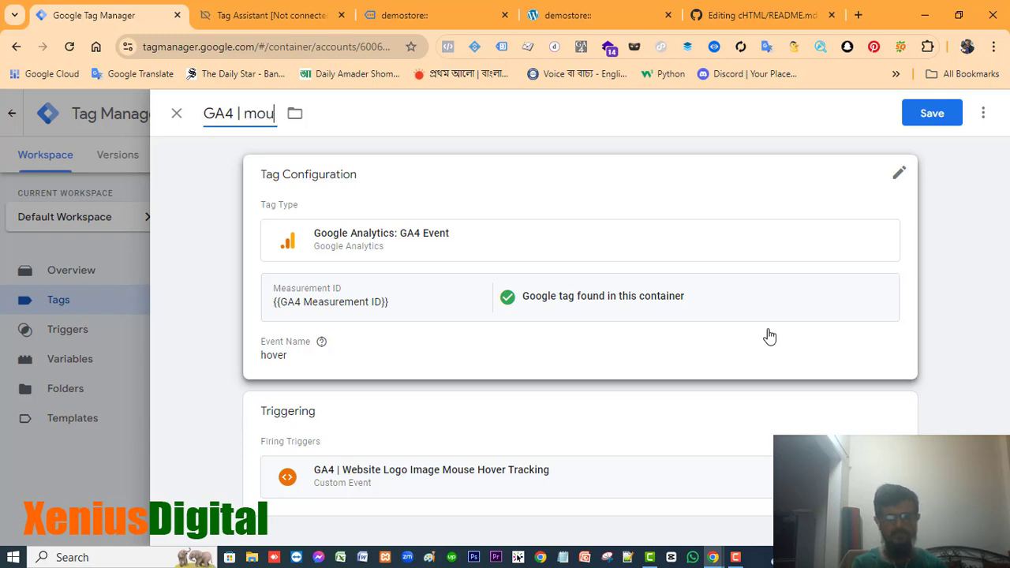
type("4 | Mou")
type("se")
type(" Hove")
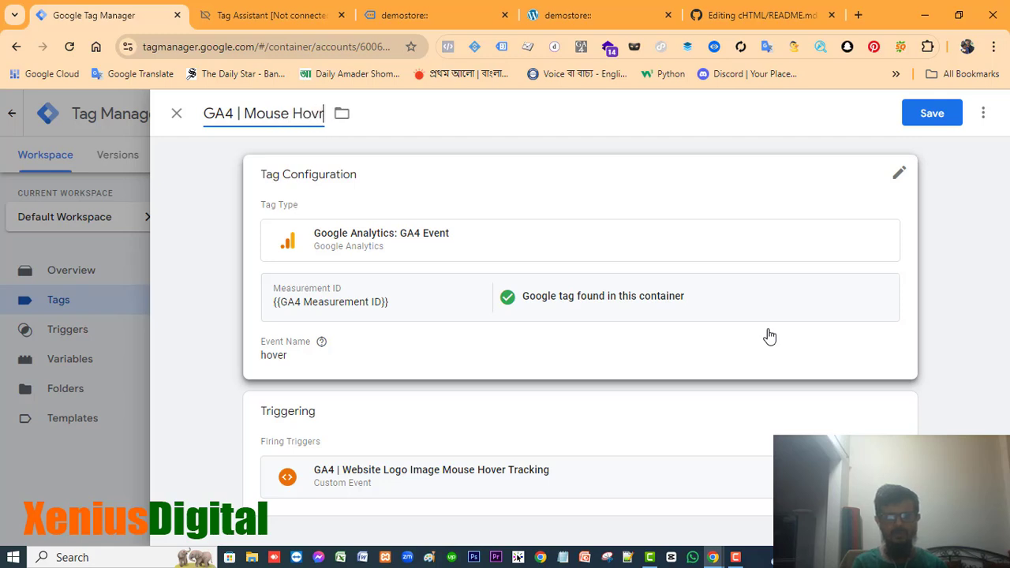
type("r On")
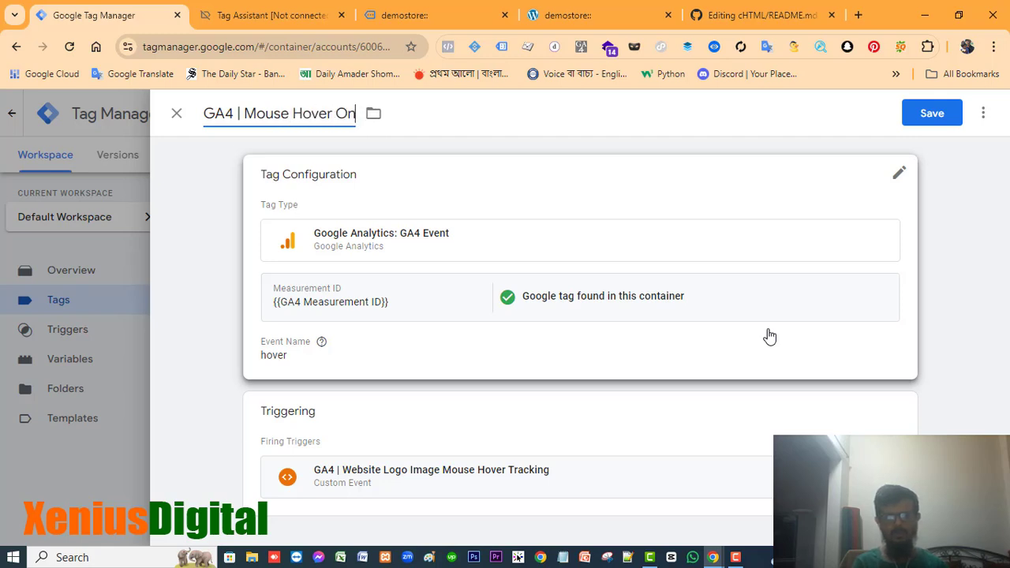
key("BackSpace")
key("BackSpace")
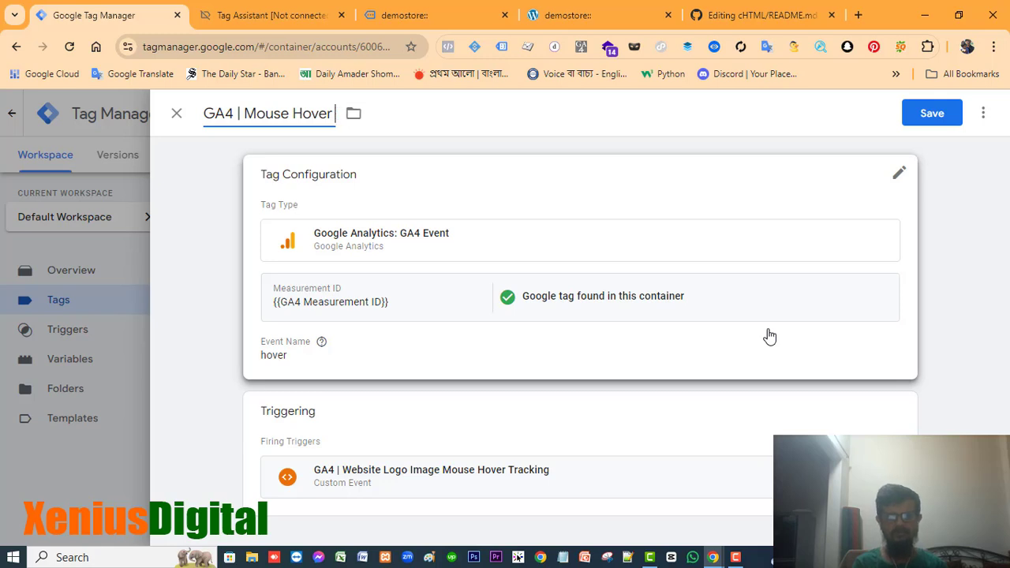
type("on Logo")
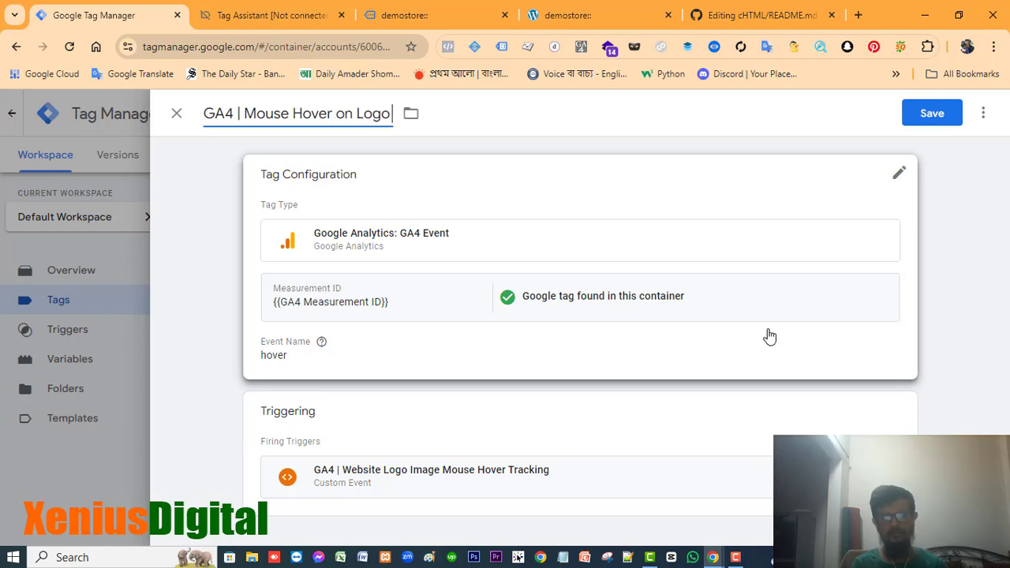
type(" Image TRack")
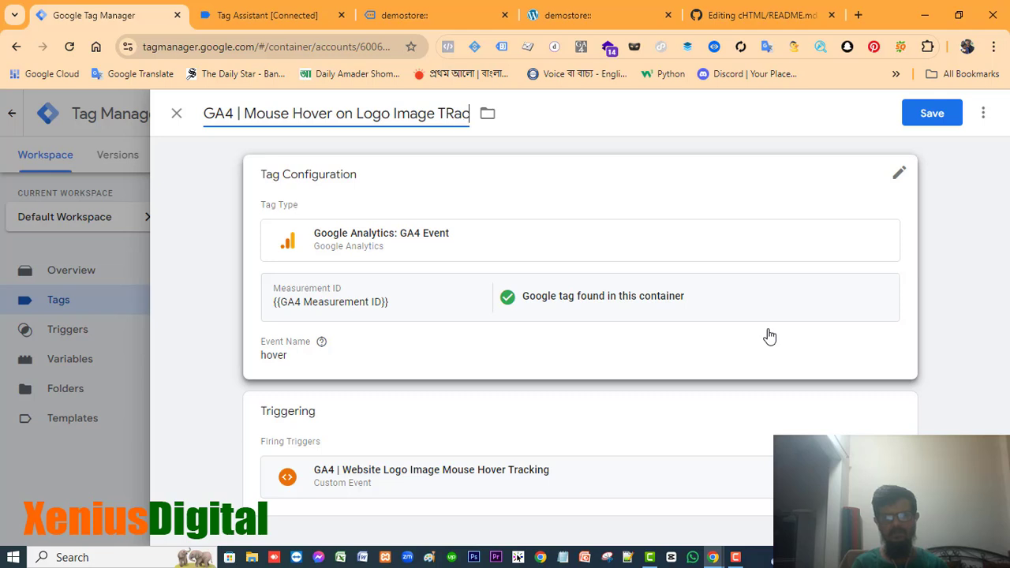
key("BackSpace")
key("BackSpace")
key("BackSpace")
key("BackSpace")
type("racking")
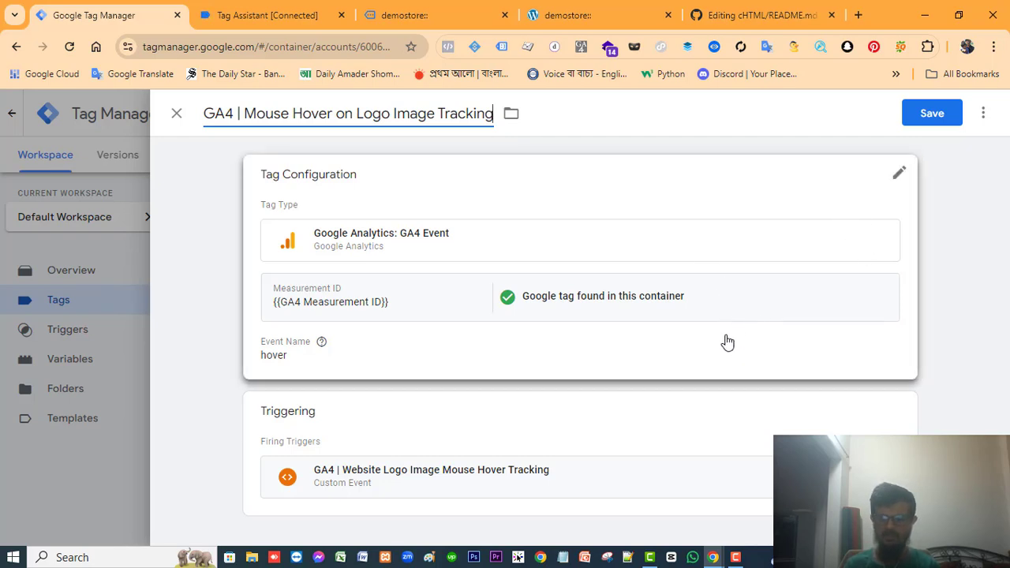
left_click(931, 114)
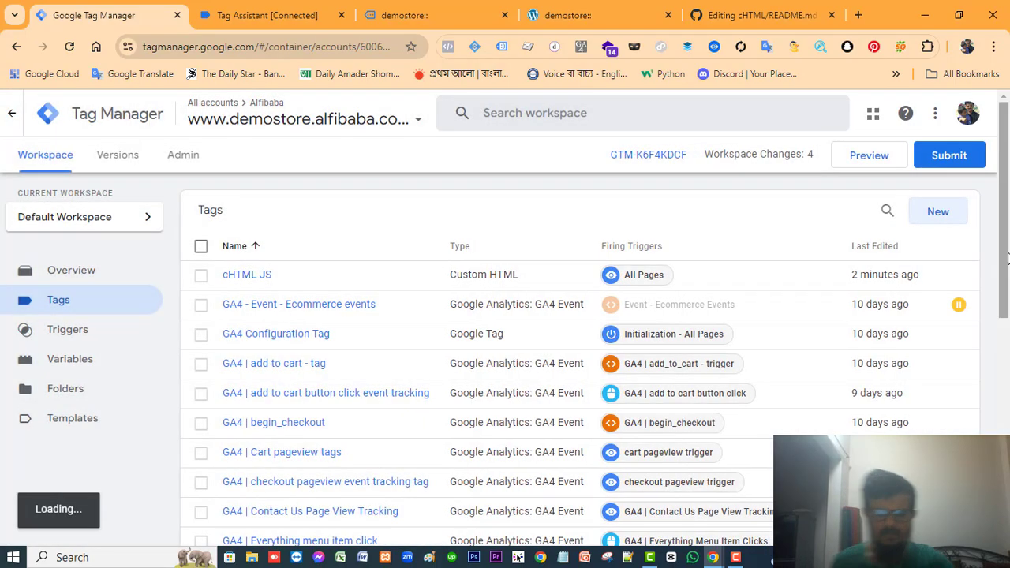
Publish the workspace changes as a container version named "updates" and close the version summary.
scroll(812, 282, "down", 4)
scroll(812, 281, "up", 4)
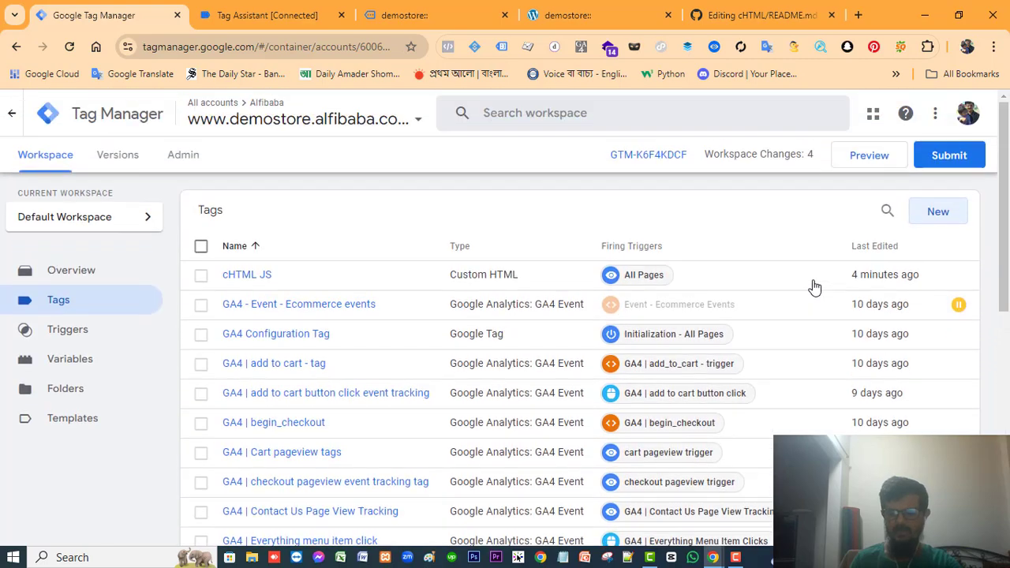
scroll(814, 286, "down", 5)
scroll(814, 286, "up", 5)
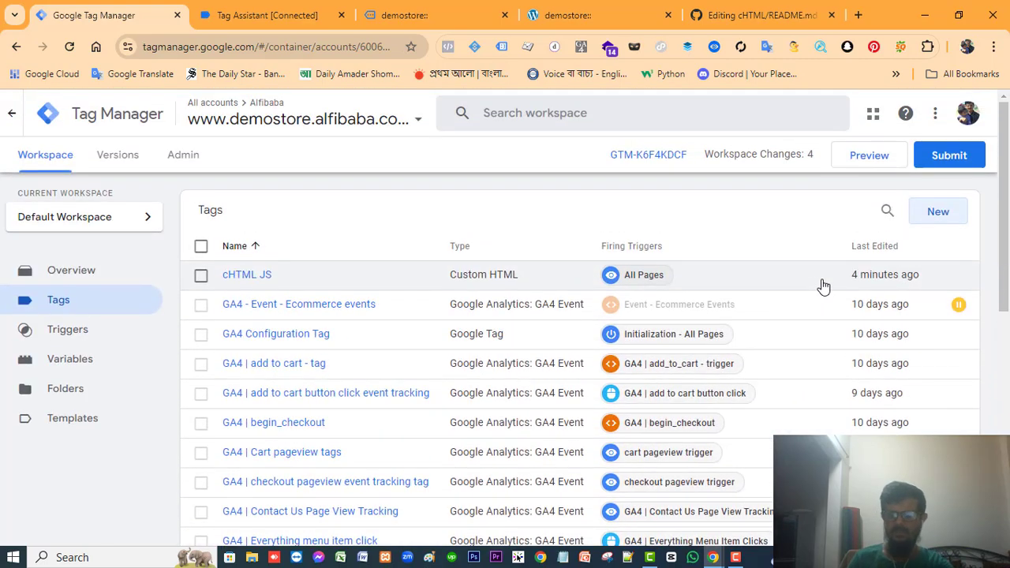
left_click(950, 157)
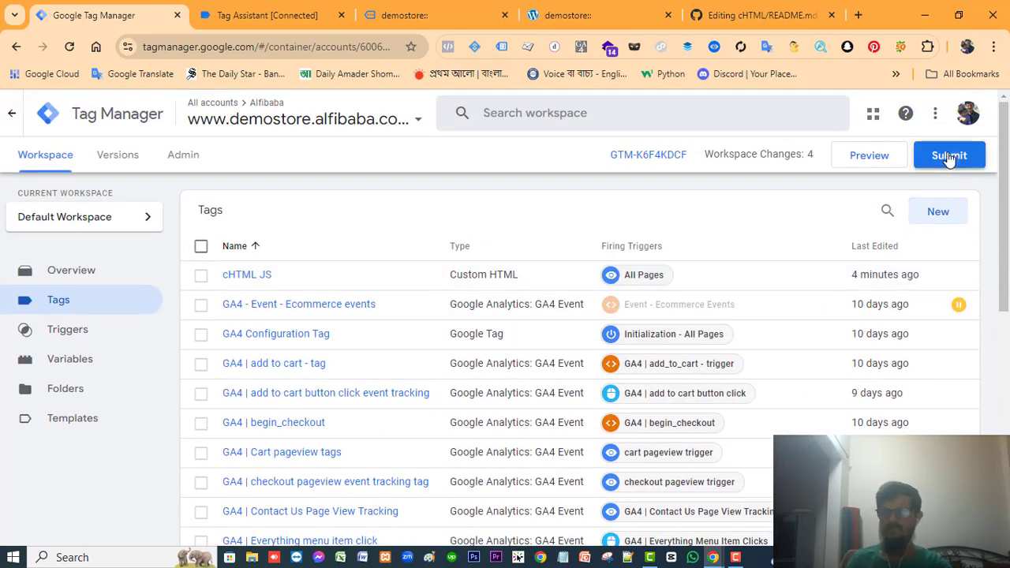
left_click(948, 113)
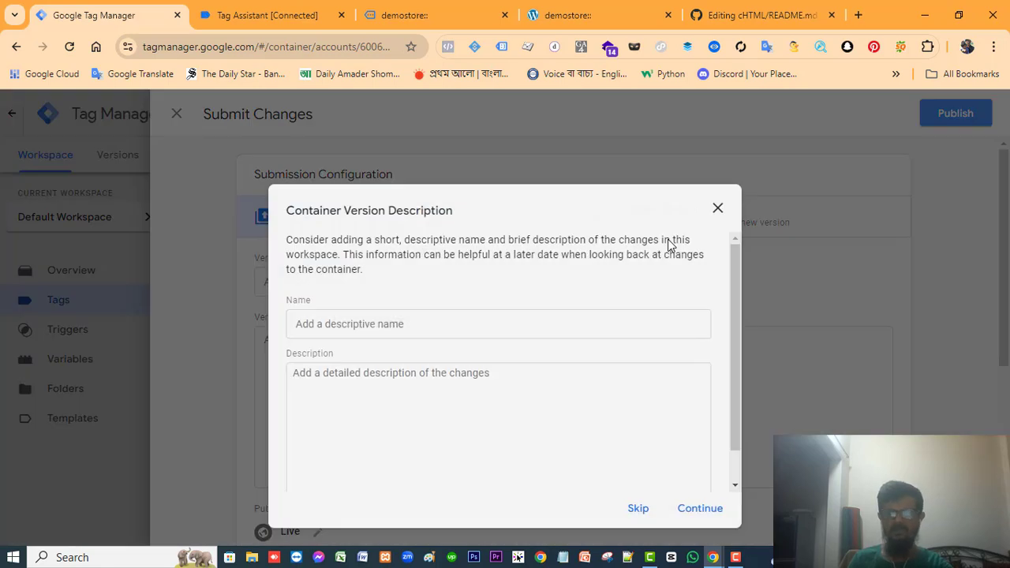
left_click(402, 325)
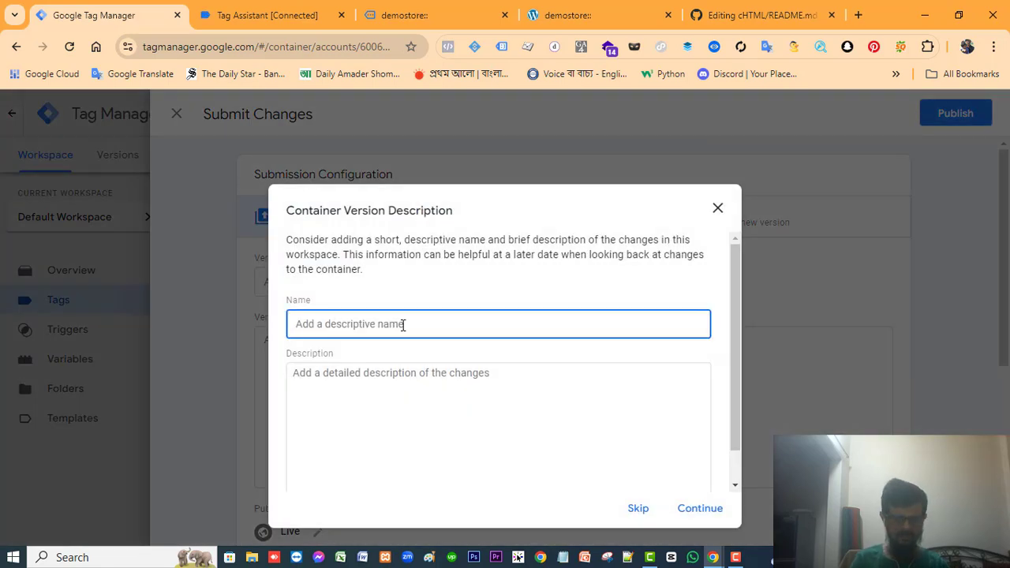
type("updates")
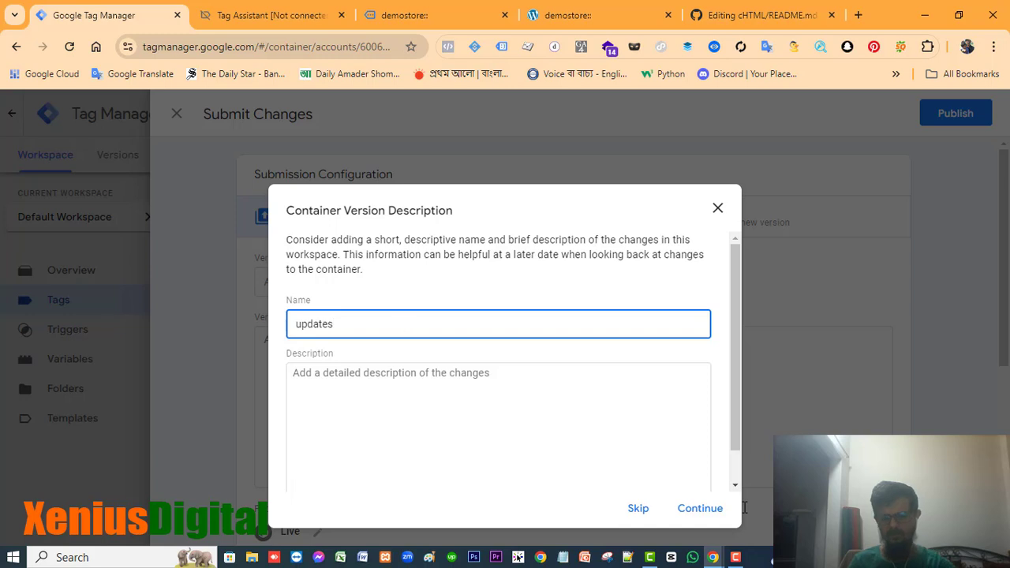
left_click(690, 509)
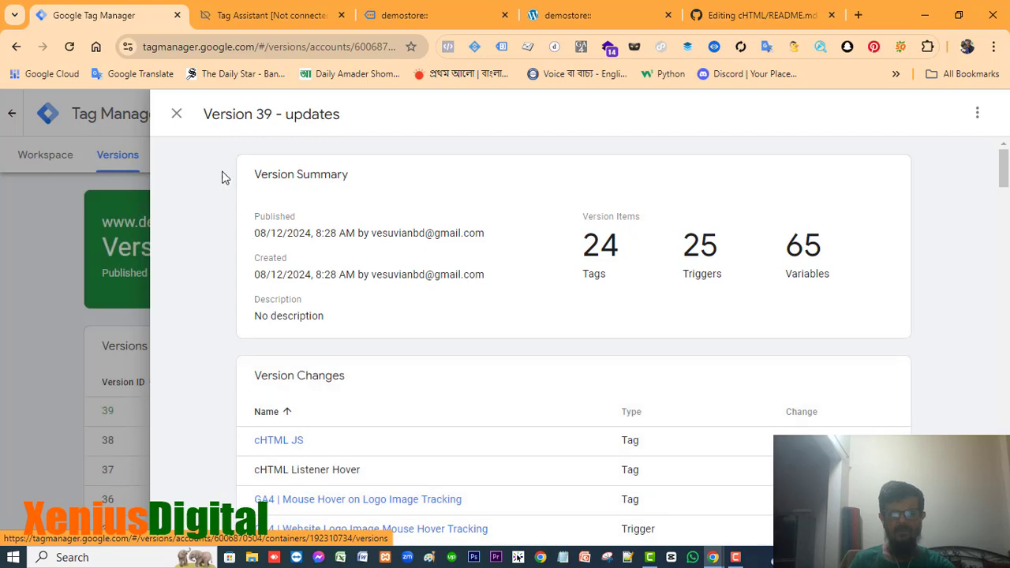
left_click(177, 115)
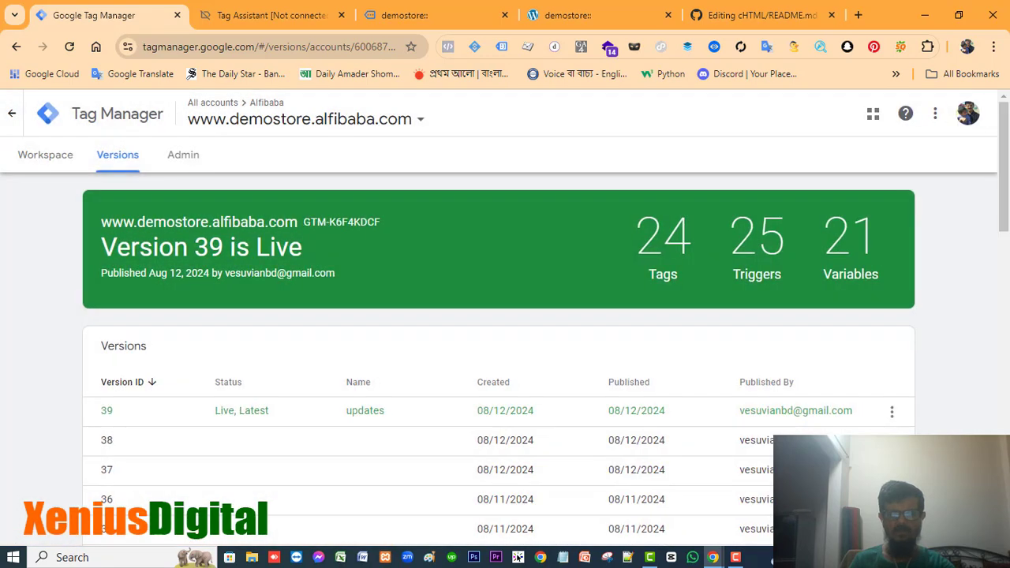
Return to the workspace and start a preview session connected to the demo store in Tag Assistant.
scroll(977, 293, "down", 7)
scroll(977, 293, "up", 10)
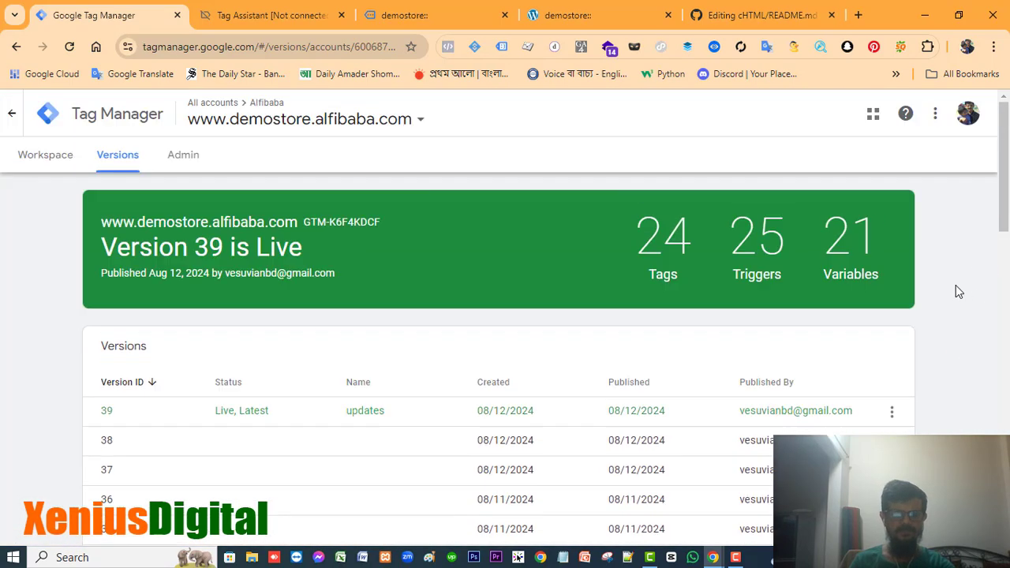
left_click(30, 156)
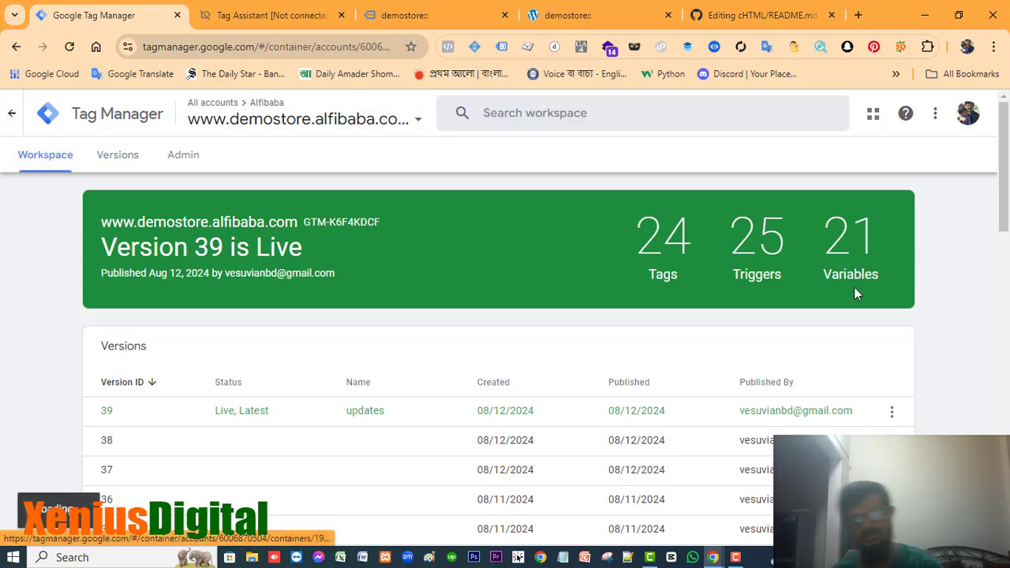
scroll(844, 418, "down", 4)
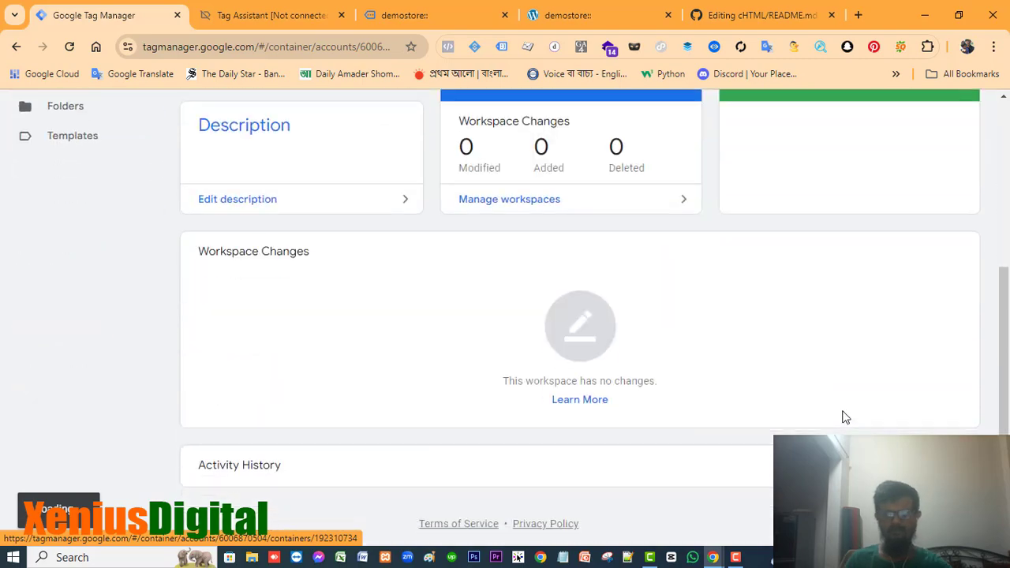
scroll(844, 417, "up", 4)
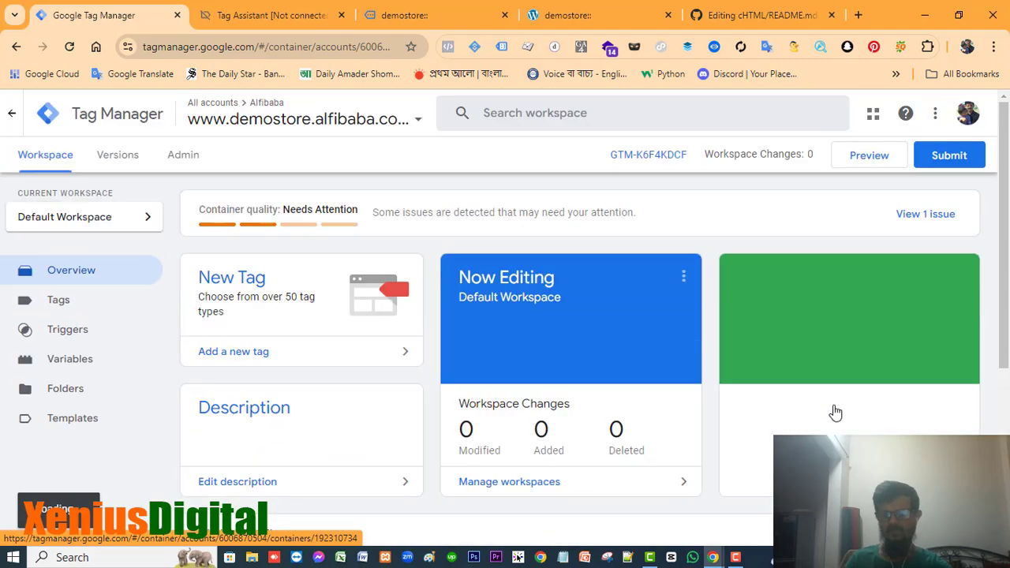
left_click(872, 157)
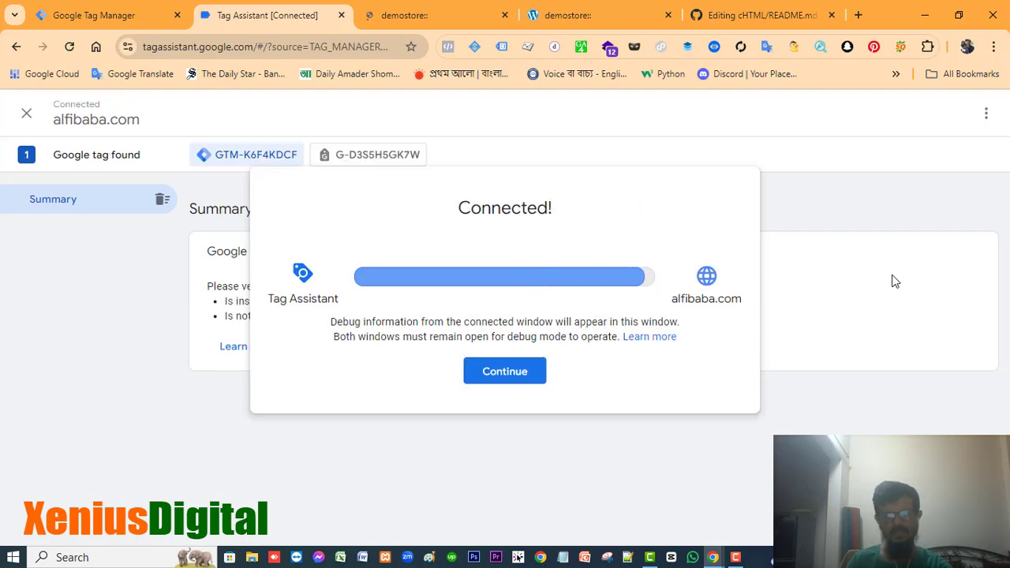
left_click(505, 371)
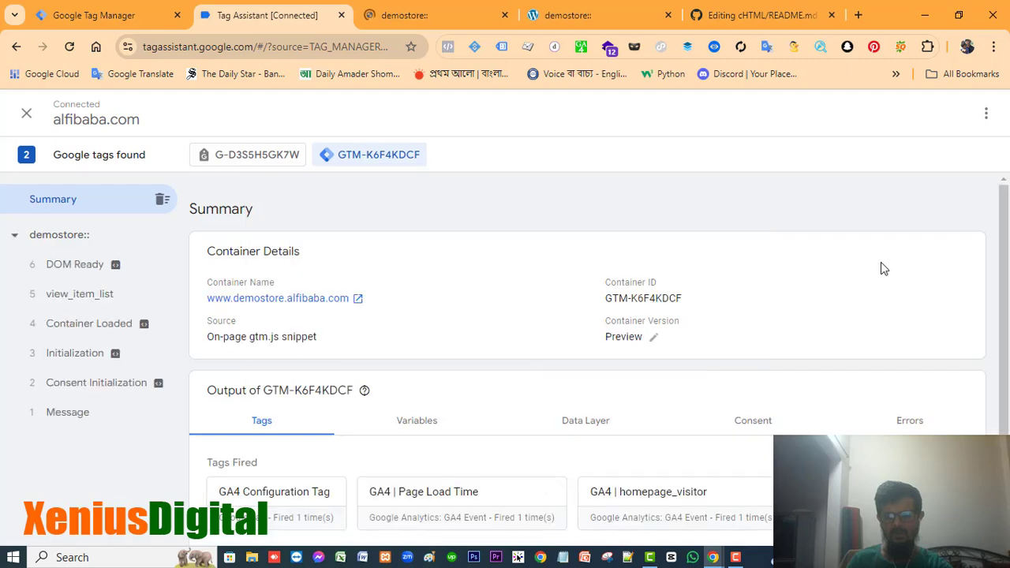
scroll(839, 303, "down", 1)
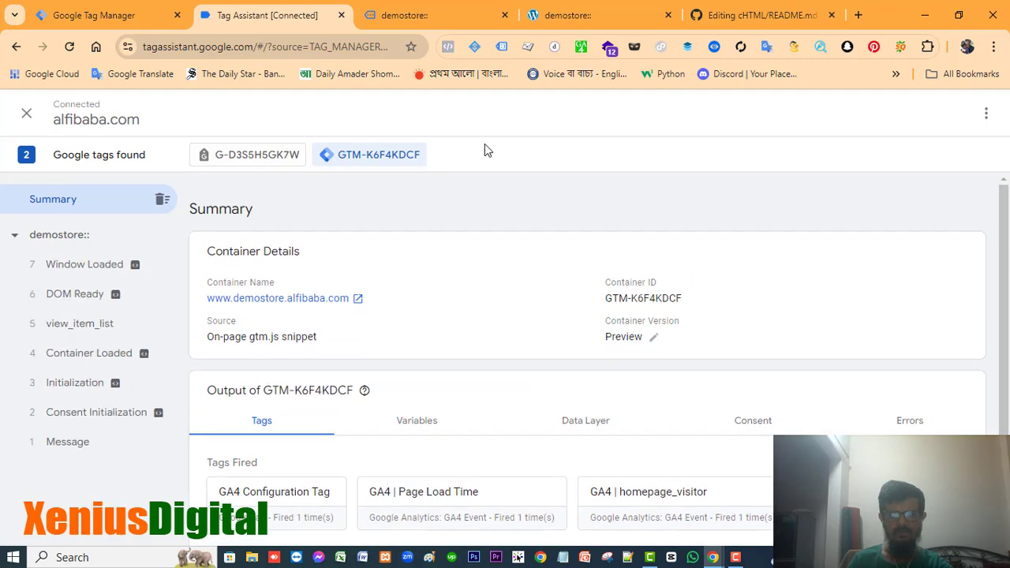
Look over the connected demo store homepage from the header down to the customer reviews.
left_click(435, 15)
scroll(882, 270, "down", 20)
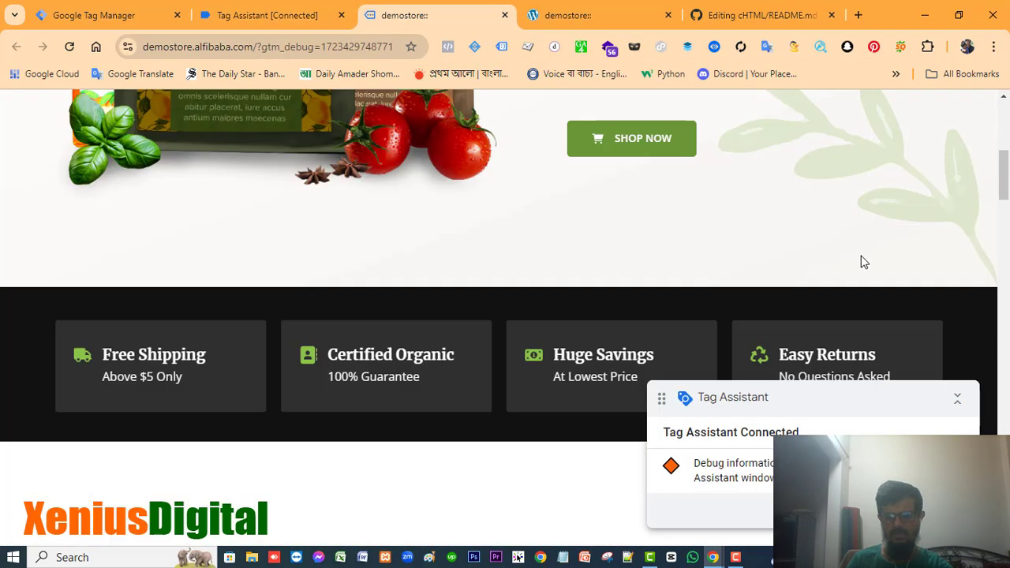
scroll(861, 256, "down", 5)
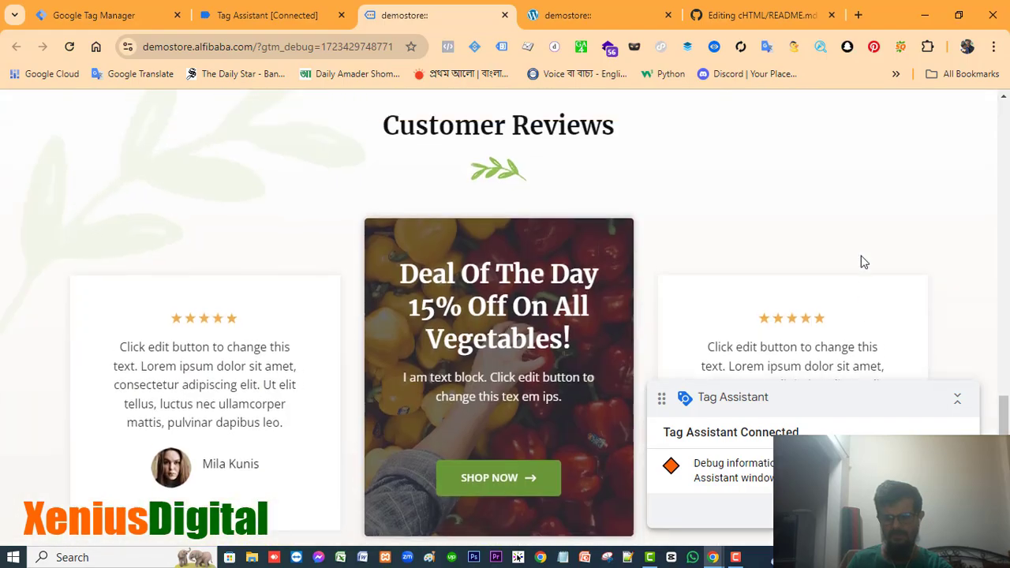
scroll(859, 262, "up", 4)
scroll(859, 261, "down", 4)
scroll(618, 260, "up", 12)
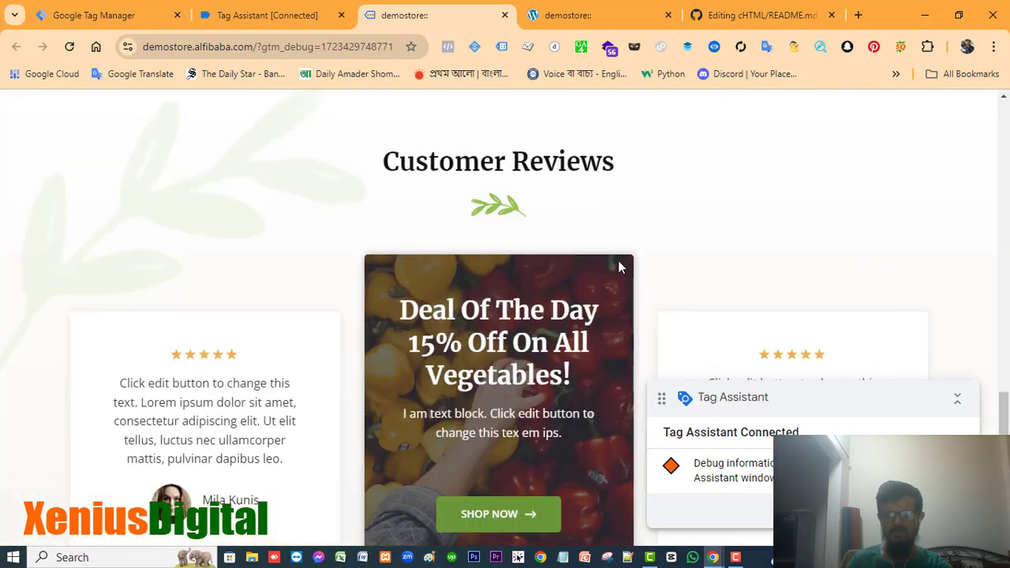
scroll(663, 228, "up", 6)
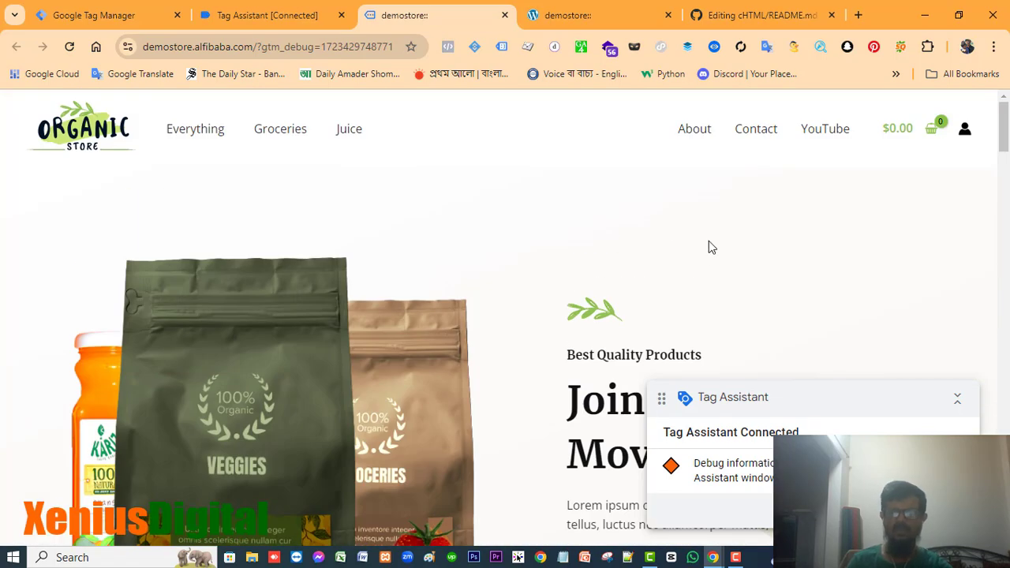
Examine the event list and the fired tags in the Tag Assistant summary.
left_click(299, 17)
scroll(705, 248, "down", 1)
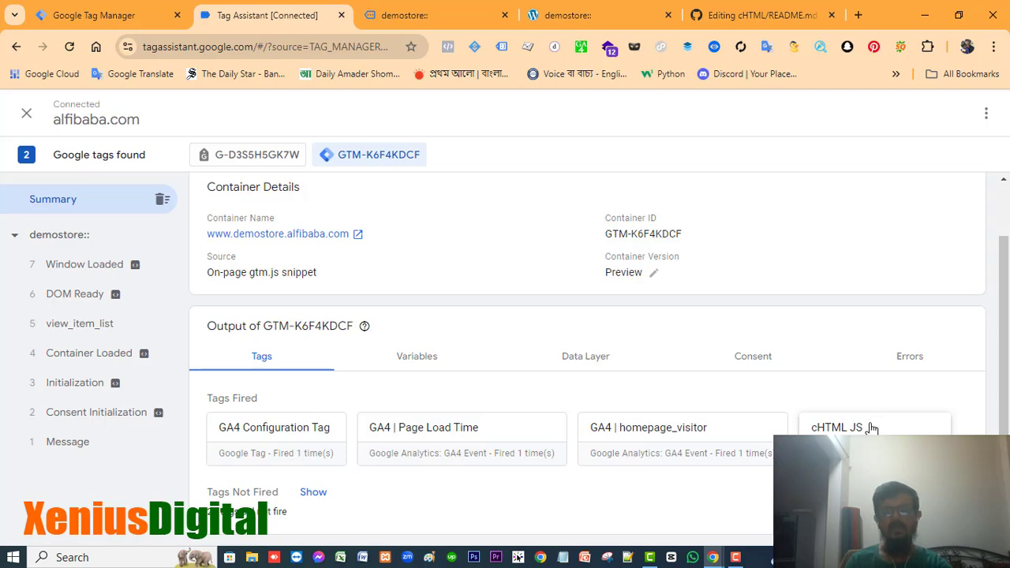
scroll(872, 427, "up", 1)
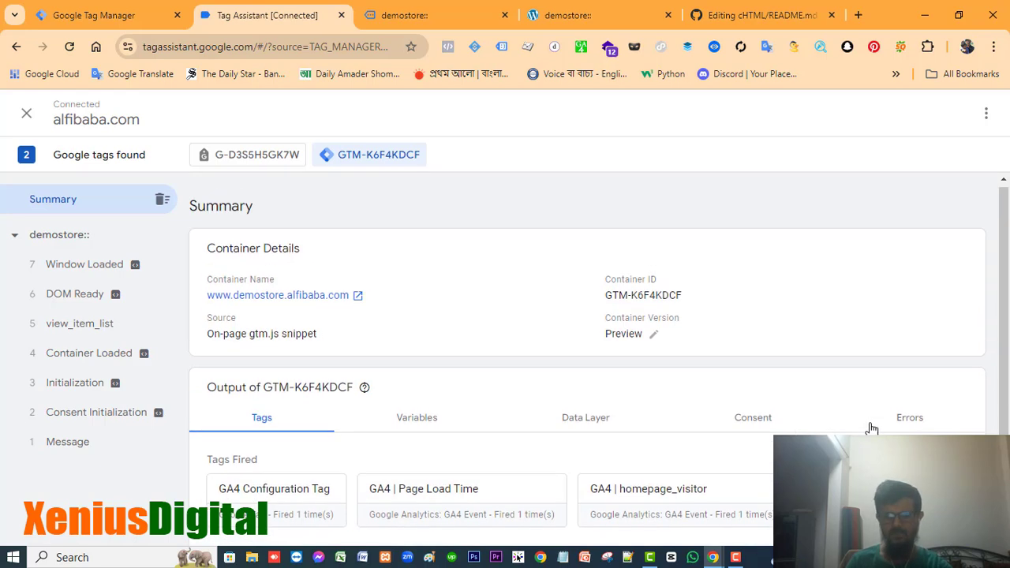
scroll(869, 426, "down", 1)
scroll(860, 424, "up", 1)
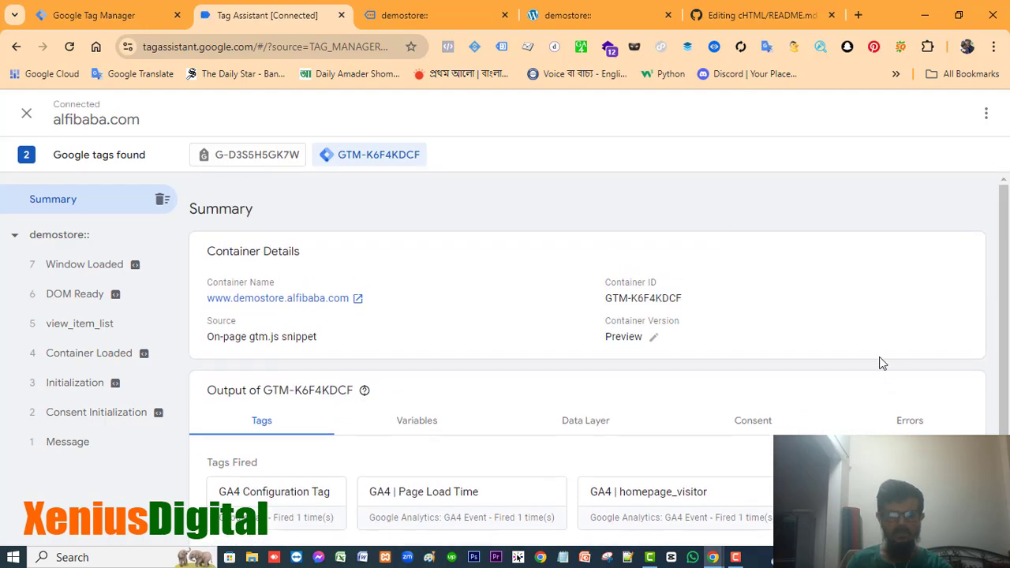
Browse the demo store homepage without pointing at the logo, and check Tag Assistant's event list for a hover event.
left_click(413, 14)
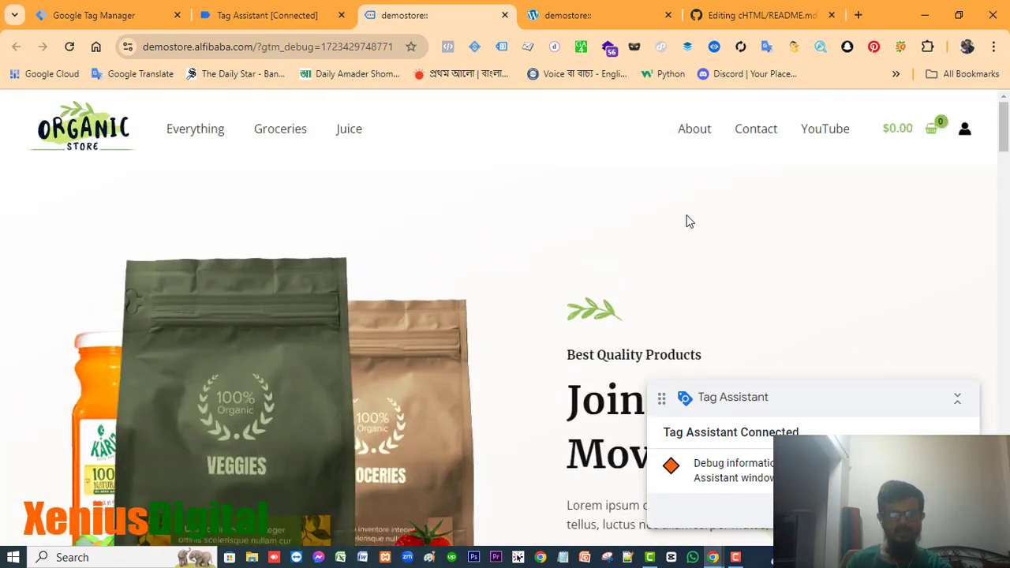
scroll(672, 204, "down", 5)
scroll(673, 204, "up", 5)
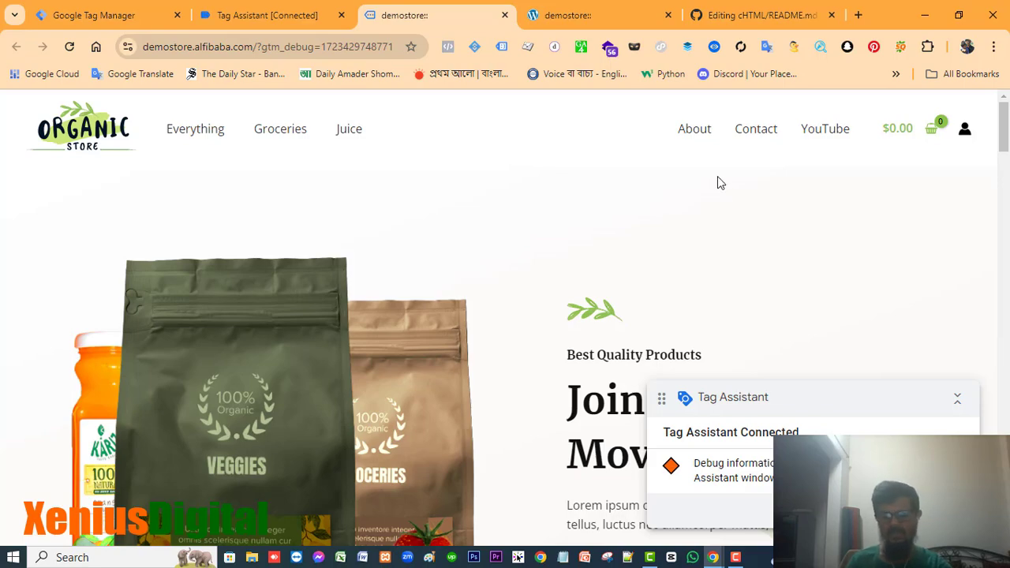
scroll(718, 182, "down", 10)
scroll(713, 176, "up", 8)
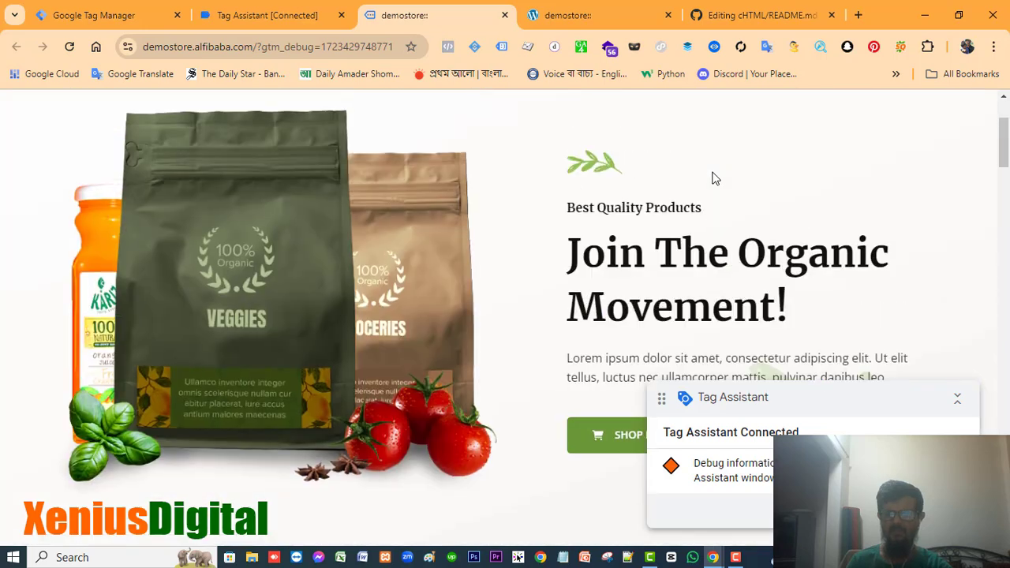
scroll(713, 179, "up", 2)
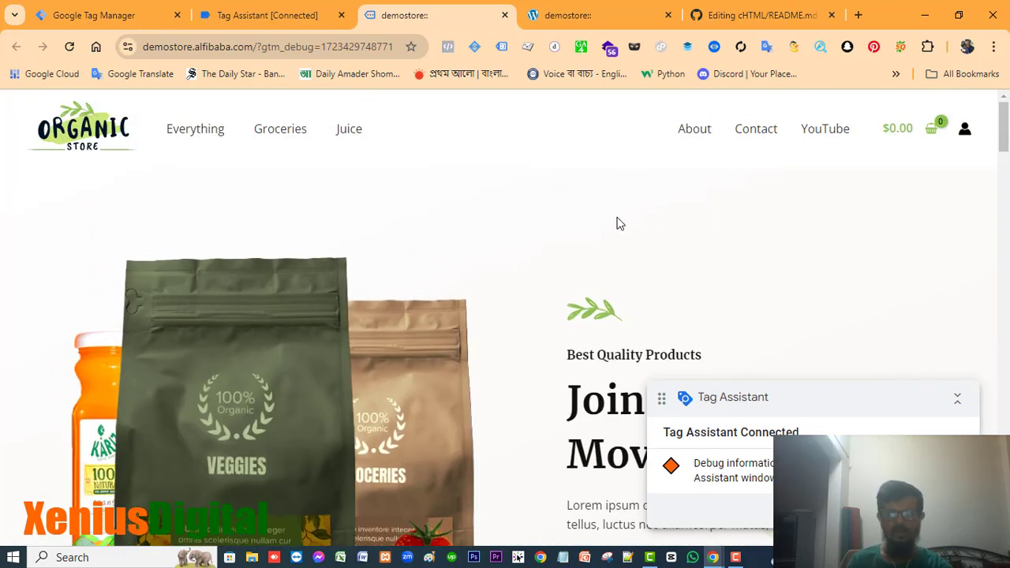
left_click(280, 18)
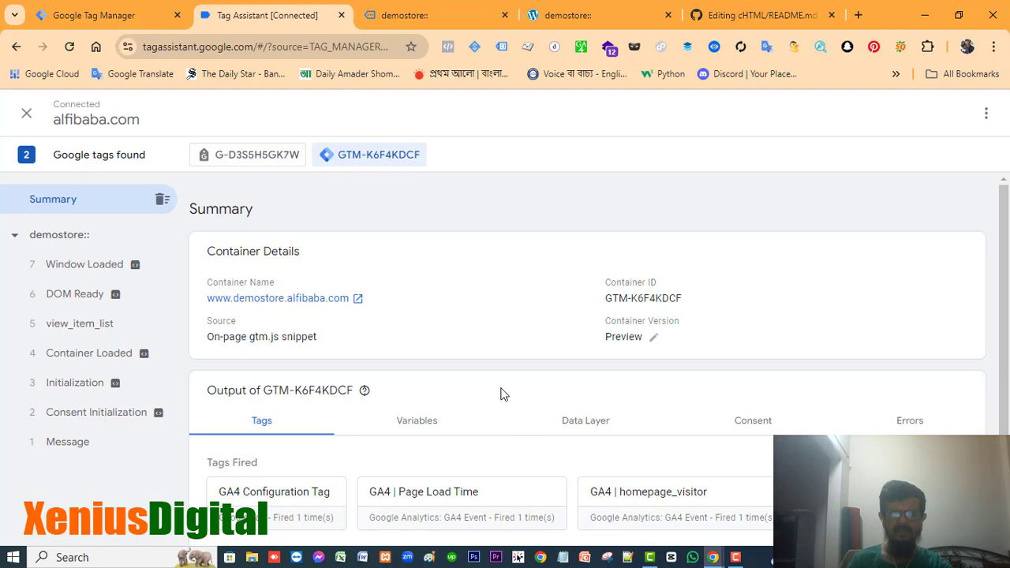
Trigger the hover event with the pointer over the demo store's logo, and check the fired tags in Tag Assistant.
left_click(421, 11)
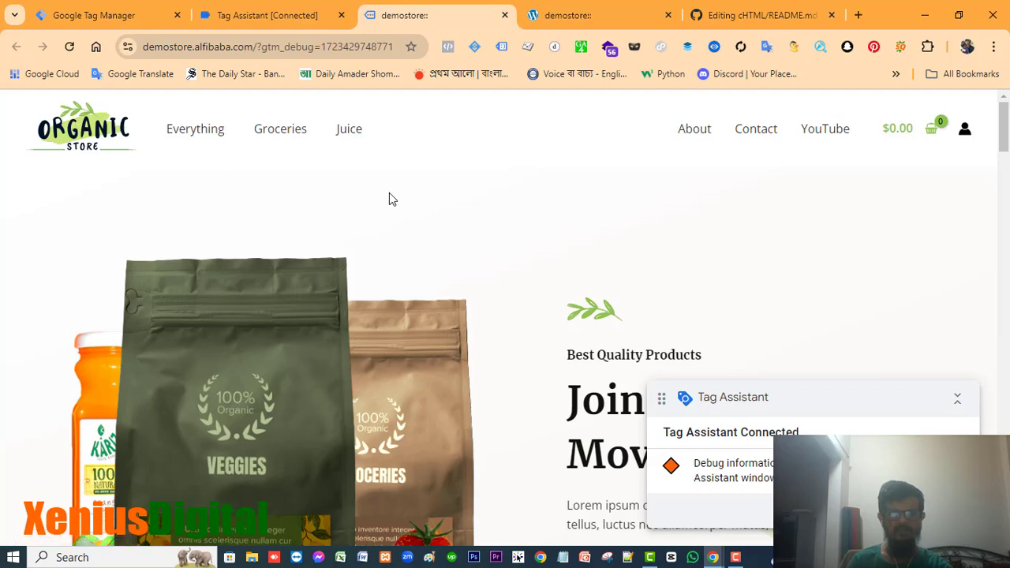
left_click(261, 19)
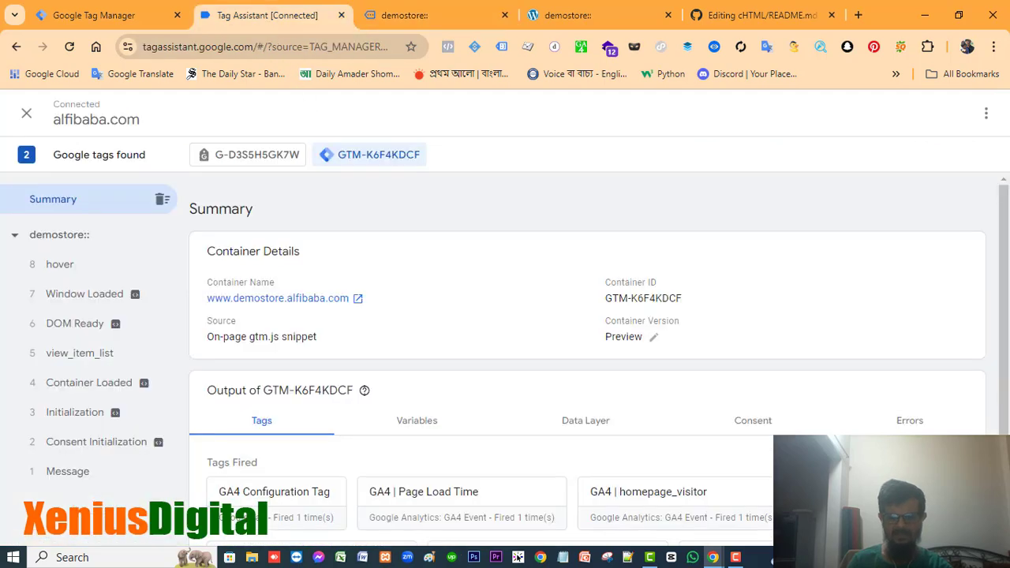
scroll(1001, 261, "down", 1)
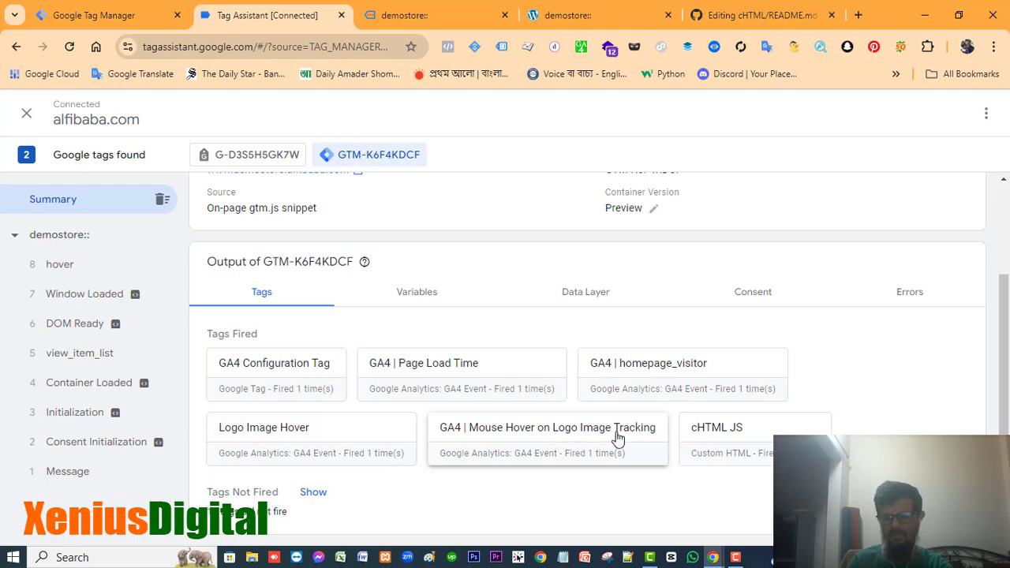
Examine the properties and firing trigger of the "GA4 | Mouse Hover on Logo Image Tracking" tag for the hover event.
left_click(586, 433)
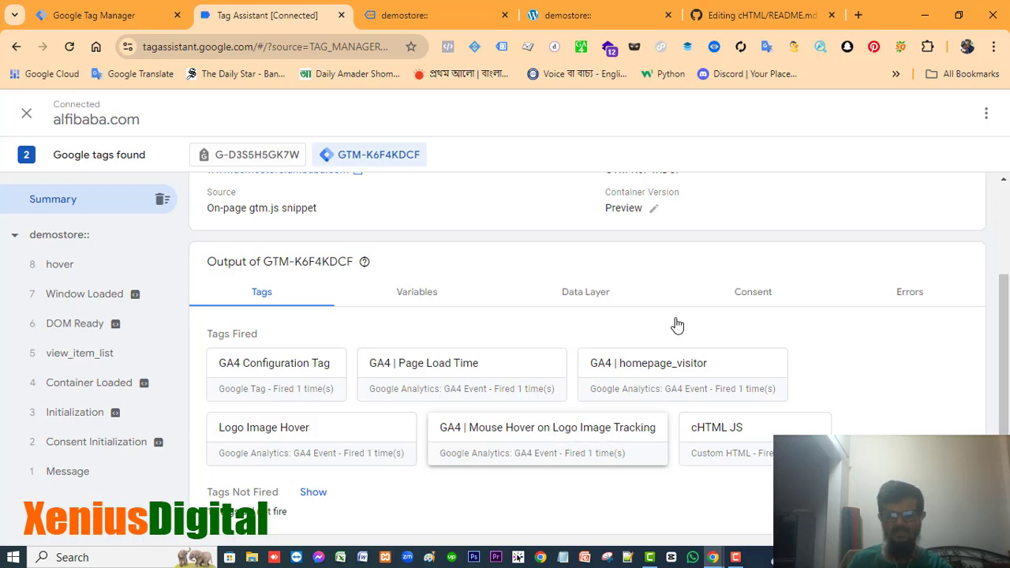
scroll(665, 309, "down", 1)
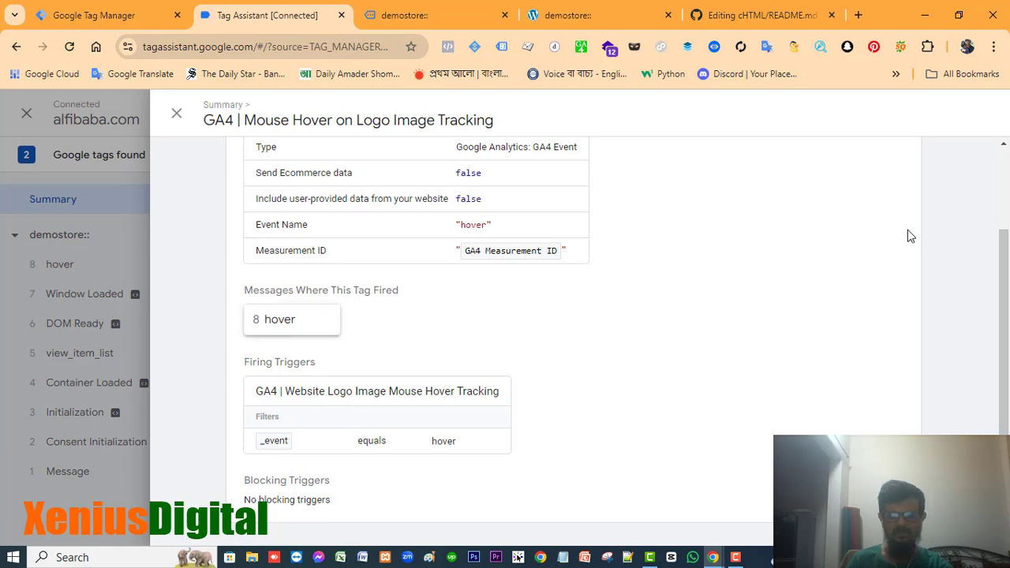
scroll(900, 215, "down", 1)
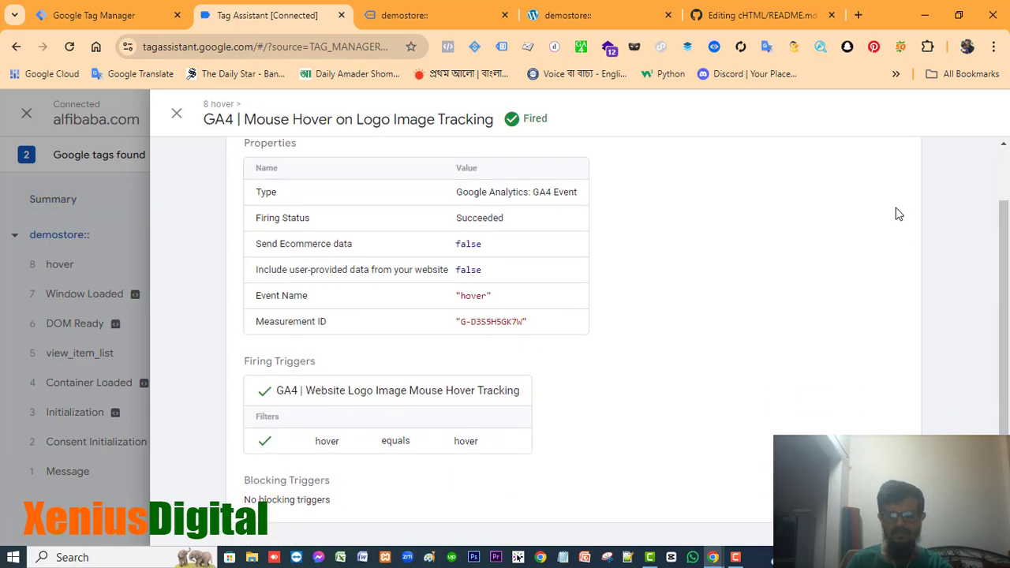
scroll(897, 214, "up", 1)
scroll(898, 214, "down", 1)
scroll(897, 214, "up", 1)
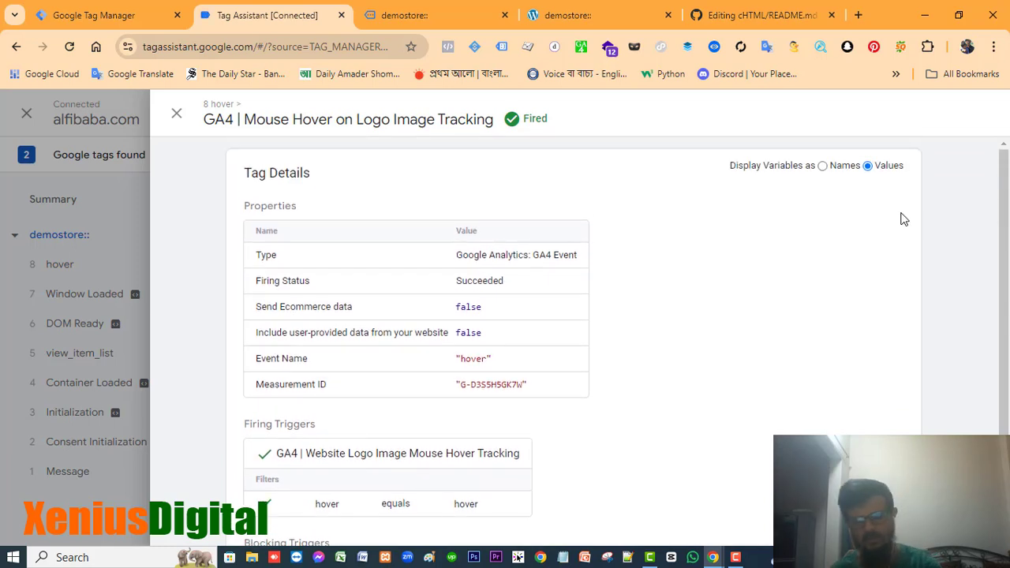
scroll(728, 221, "up", 2)
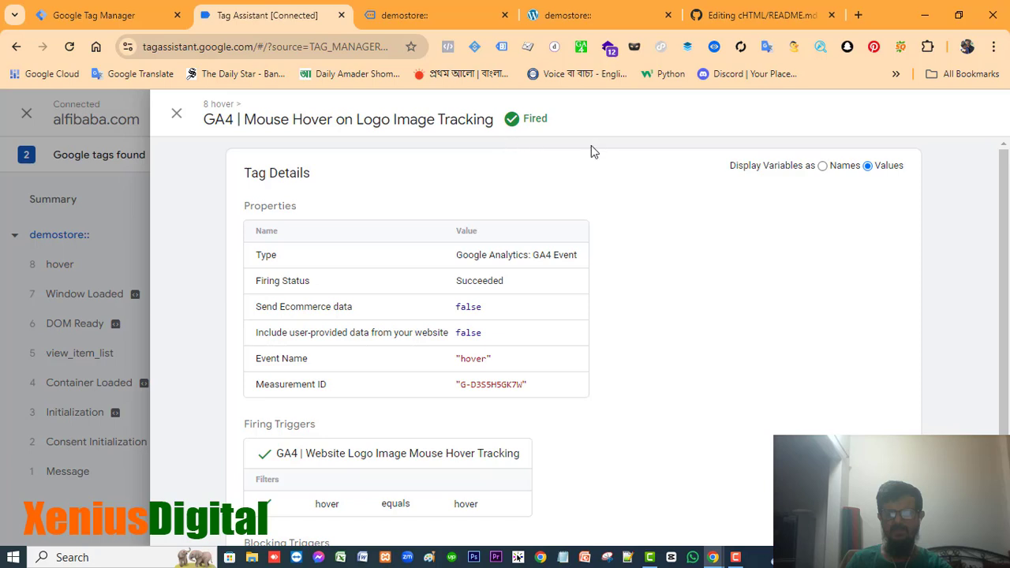
scroll(630, 309, "down", 1)
scroll(626, 305, "up", 1)
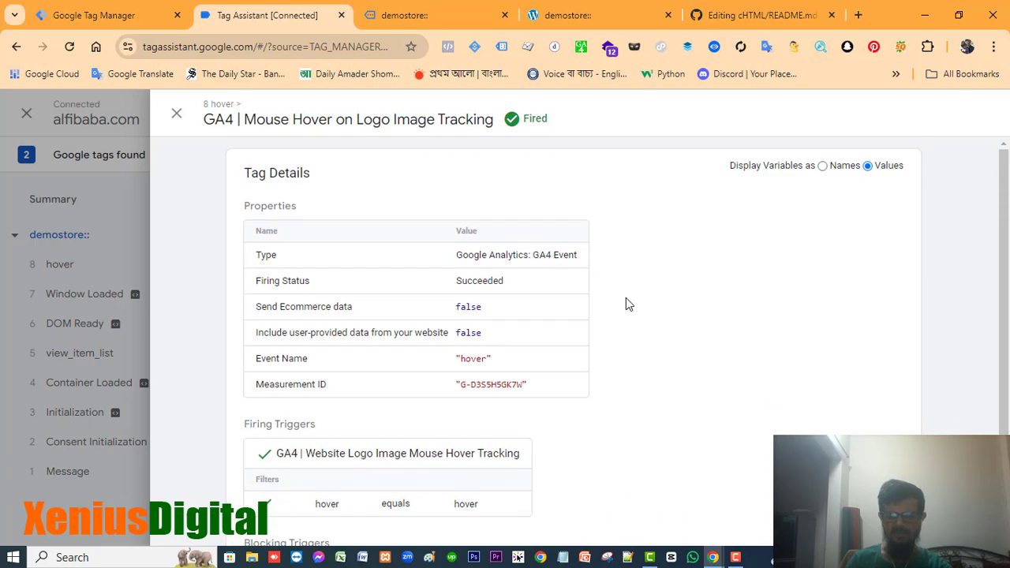
scroll(626, 304, "down", 1)
scroll(626, 304, "up", 1)
scroll(626, 304, "down", 1)
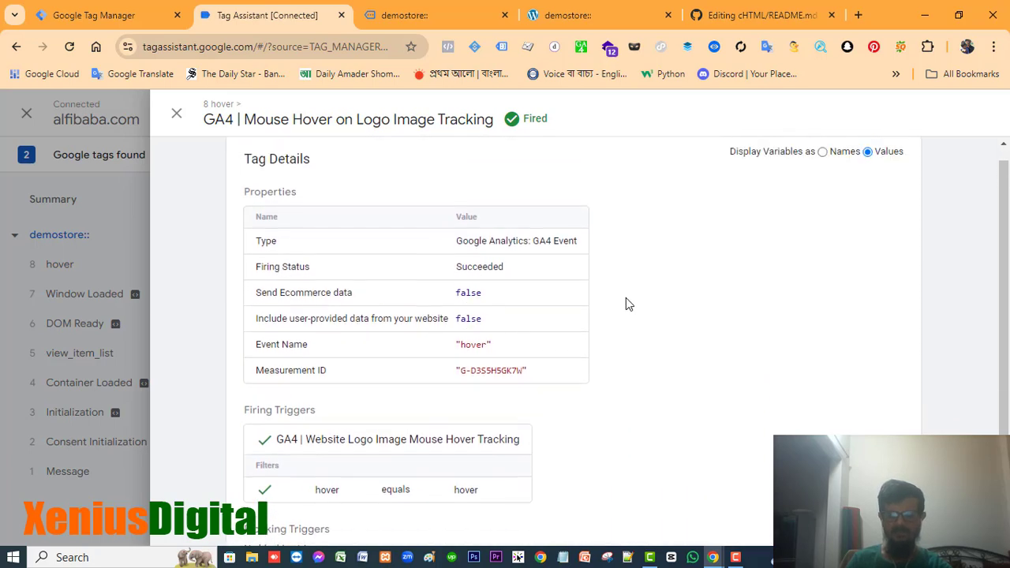
scroll(631, 304, "up", 1)
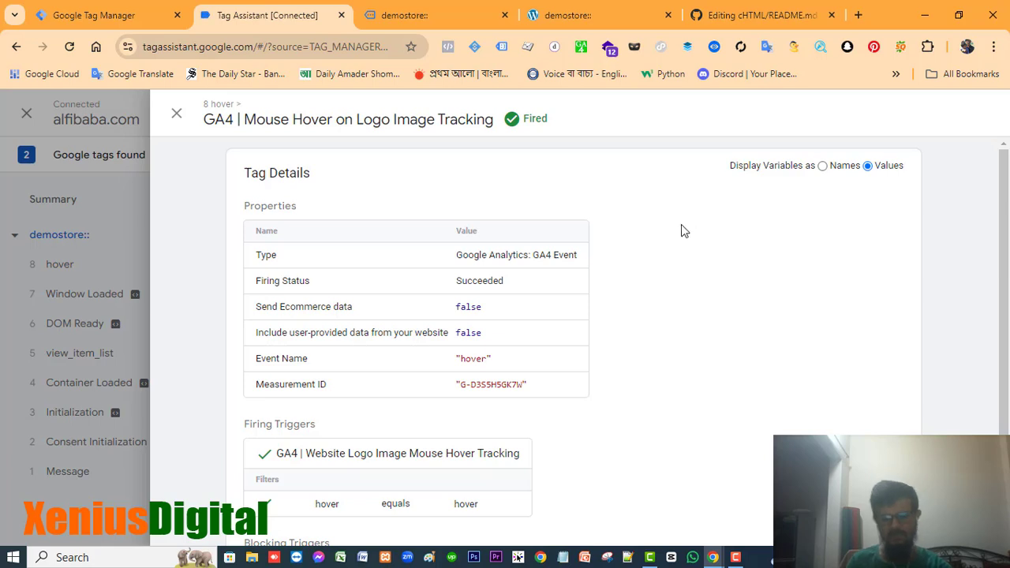
scroll(681, 227, "down", 1)
scroll(683, 228, "up", 1)
scroll(684, 223, "down", 1)
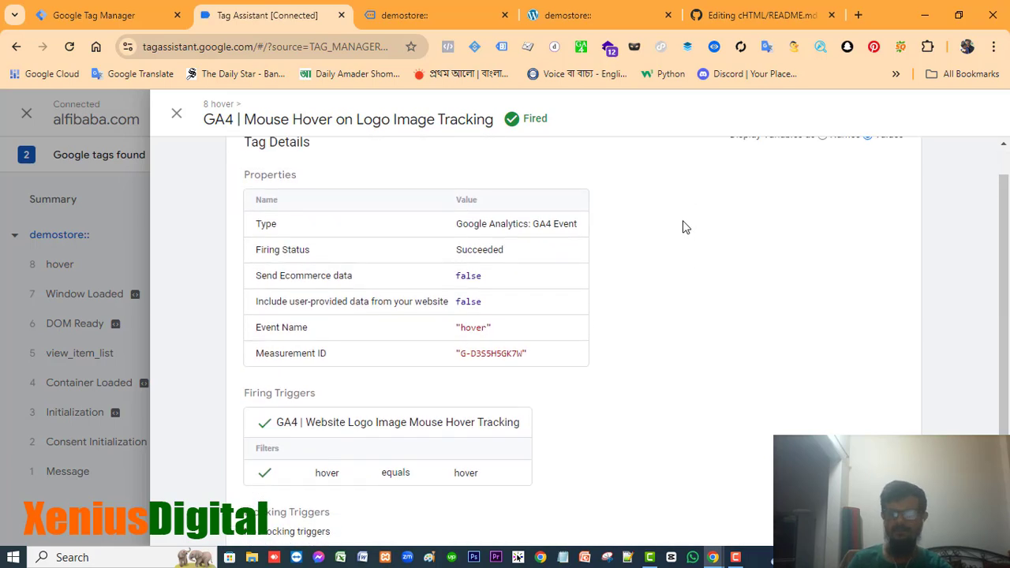
scroll(683, 222, "up", 1)
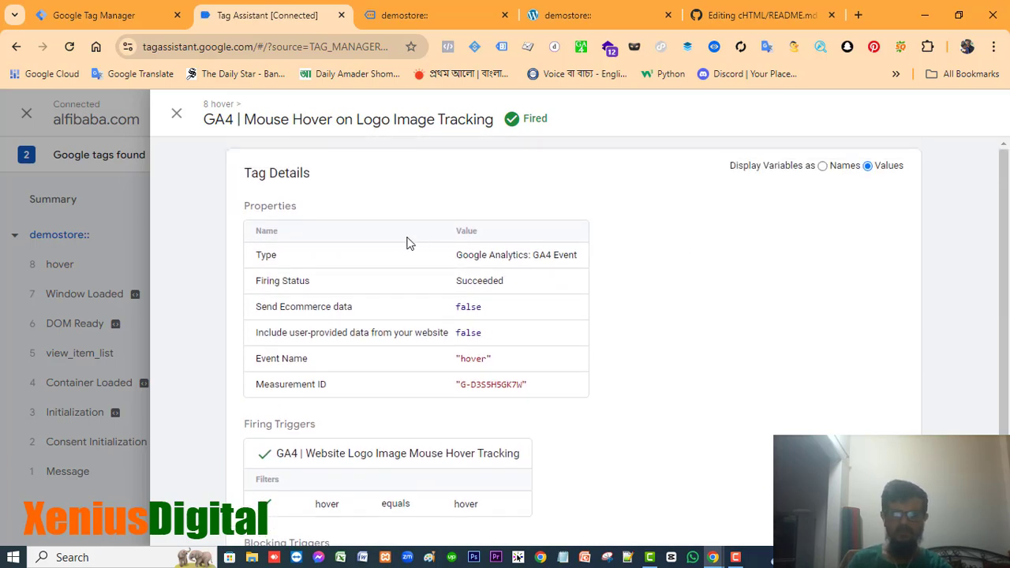
scroll(962, 204, "down", 1)
scroll(918, 226, "up", 1)
scroll(913, 230, "down", 1)
scroll(914, 230, "up", 1)
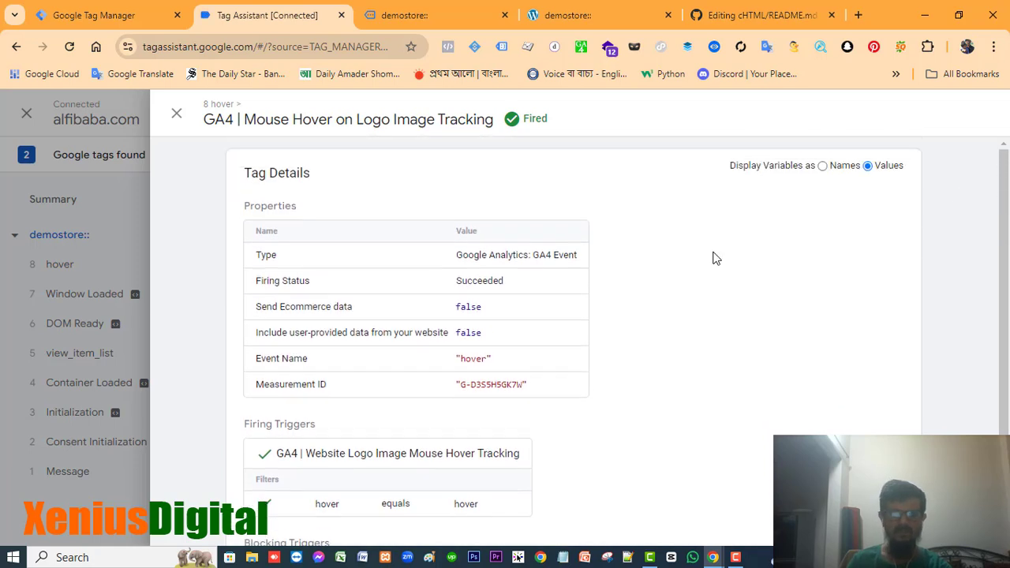
Close the tag details and expand the hover event's dataLayer.push API call to read its full contents.
left_click(177, 114)
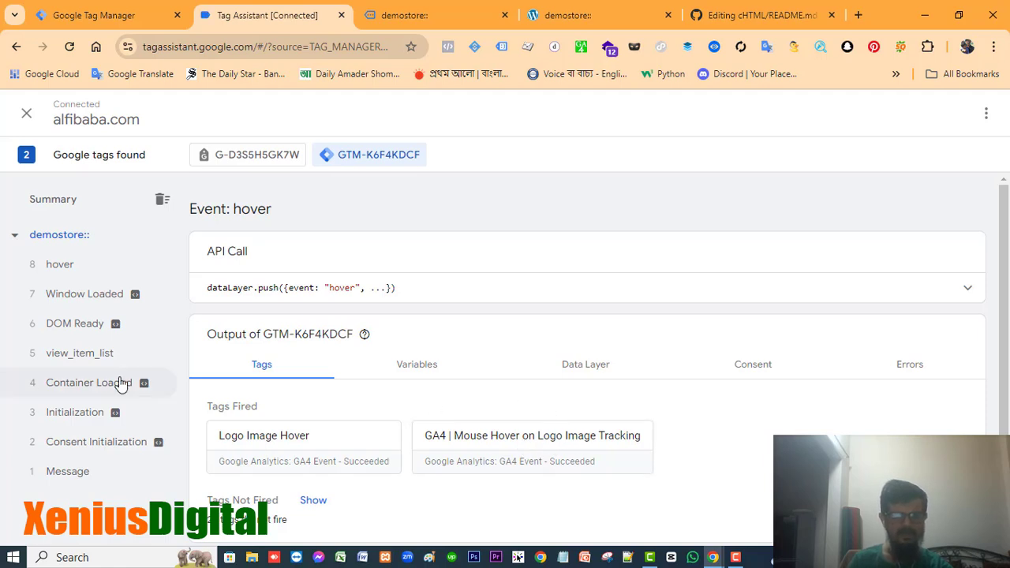
left_click(58, 267)
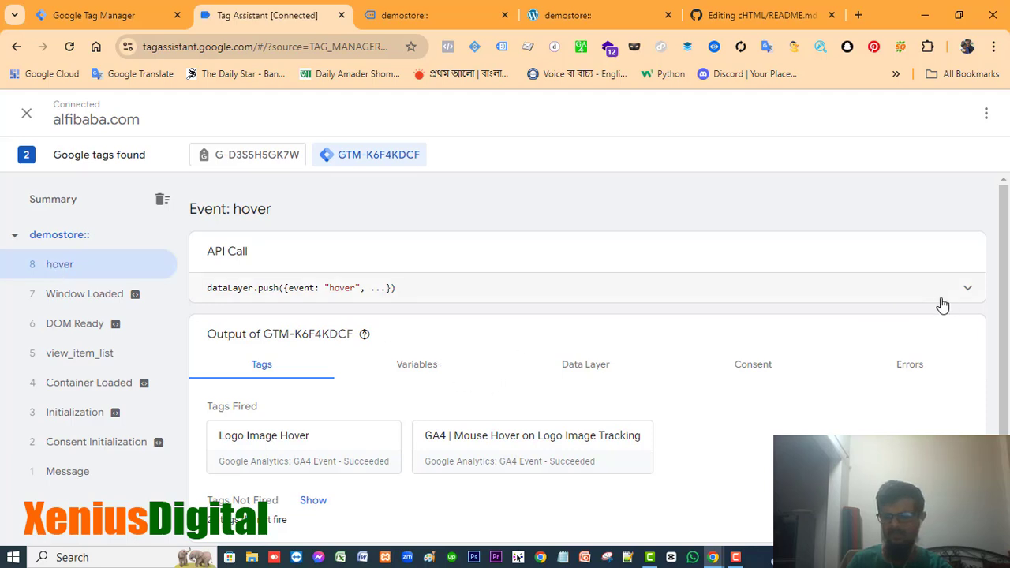
left_click(967, 289)
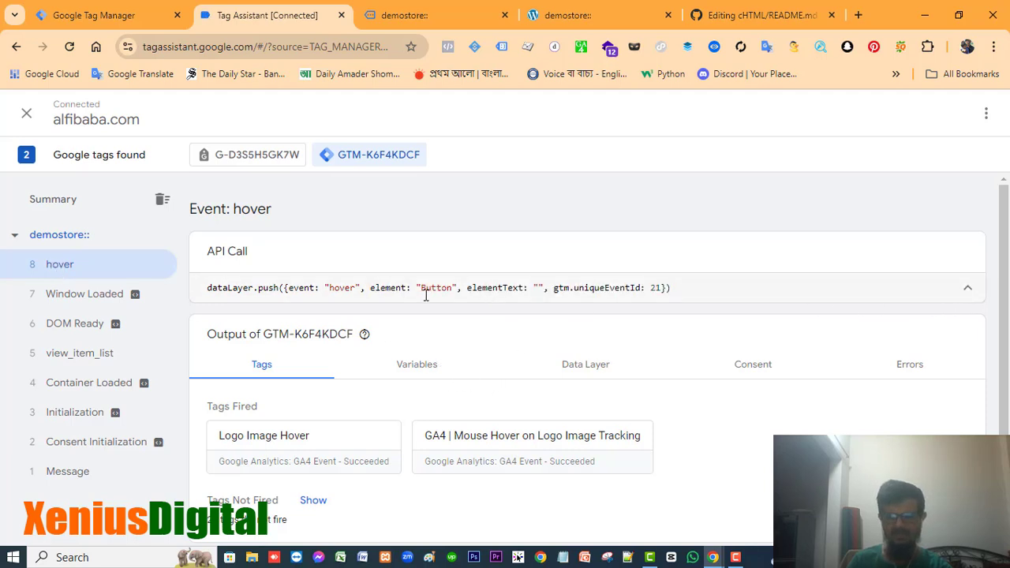
Examine the variables recorded for the hover event in Tag Assistant, from _event through the ecommerce items to the page variables.
left_click(428, 363)
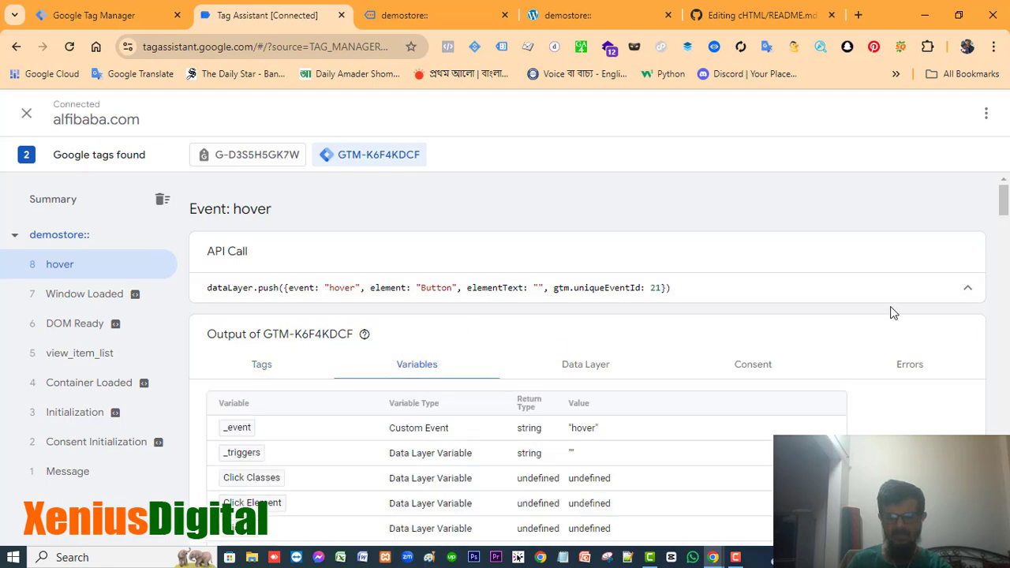
scroll(883, 295, "down", 2)
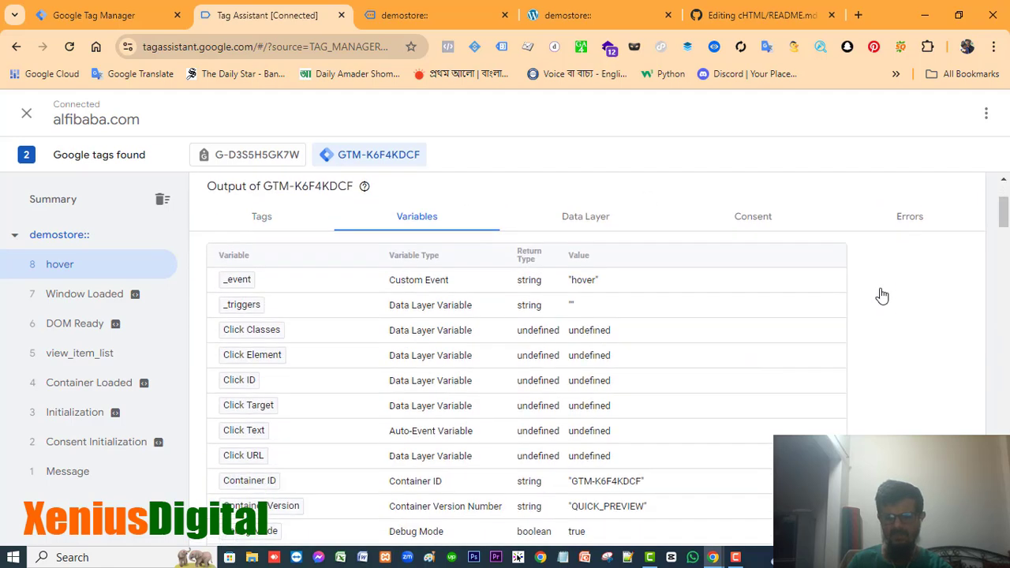
double_click(584, 280)
scroll(697, 280, "down", 4)
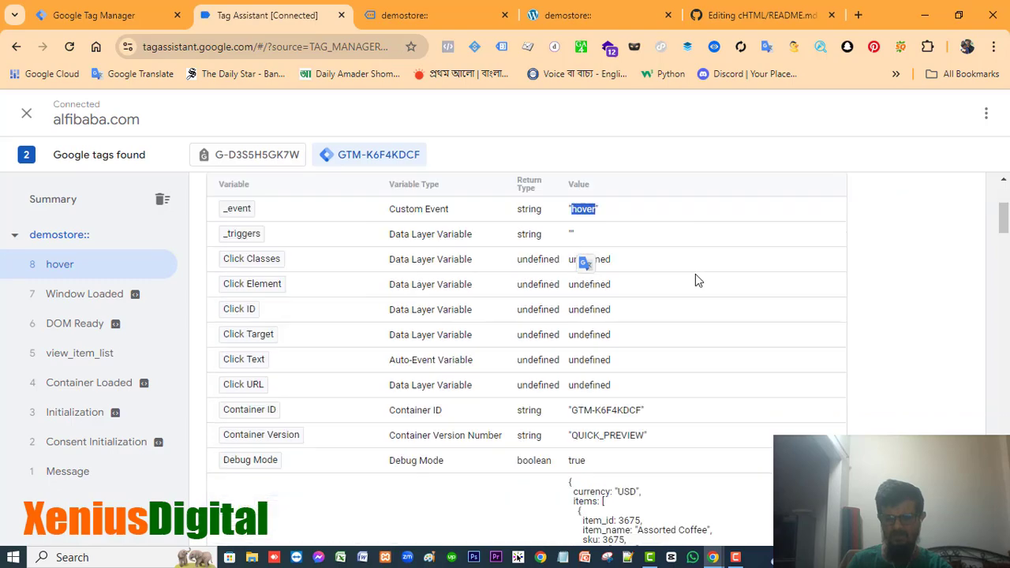
scroll(777, 269, "down", 10)
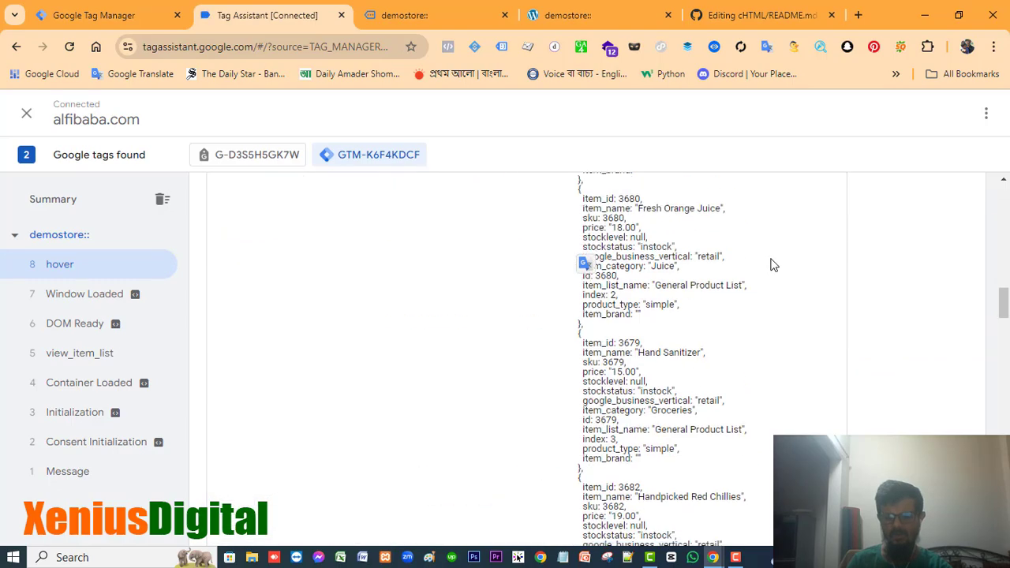
scroll(773, 265, "down", 15)
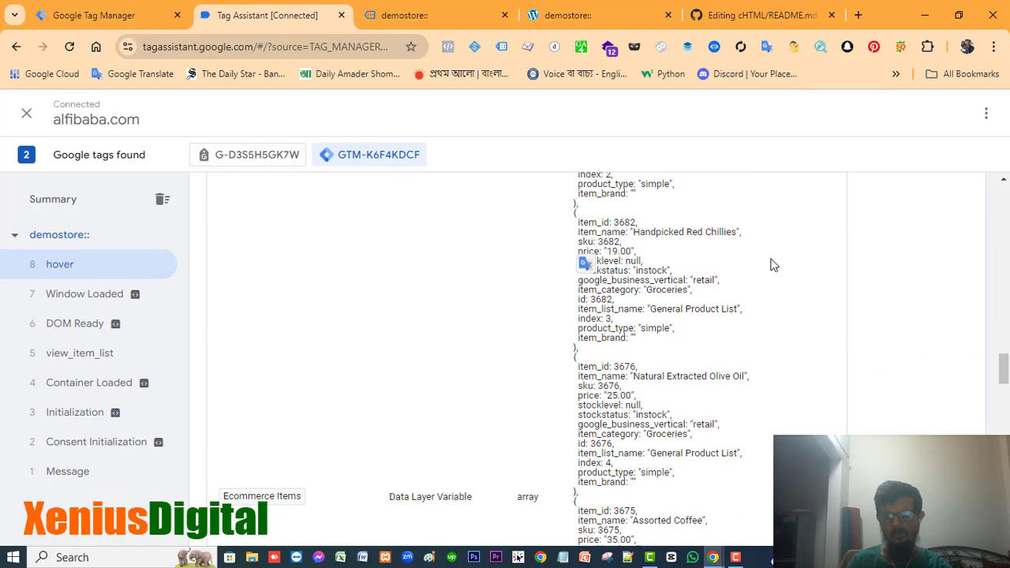
scroll(773, 266, "down", 15)
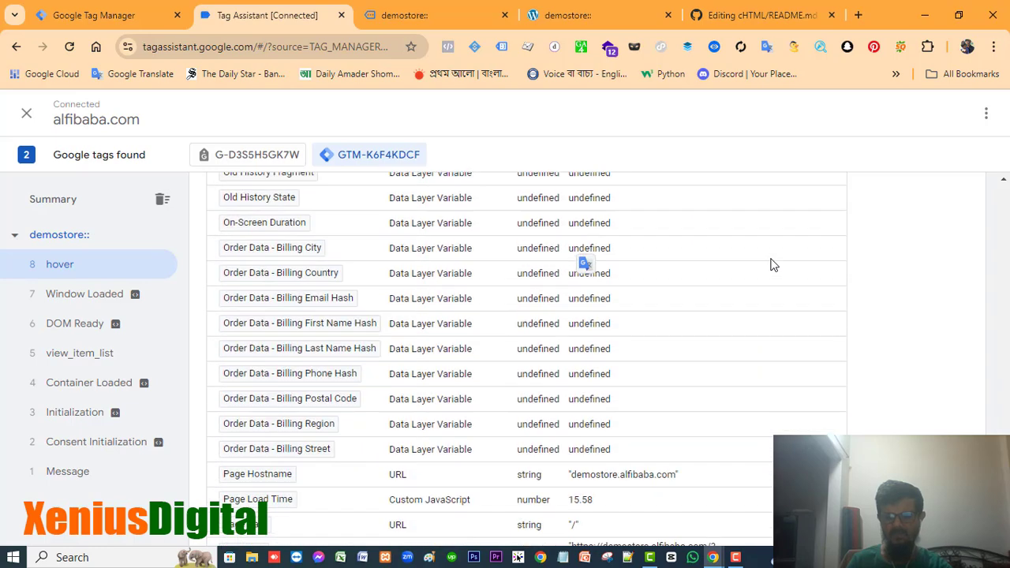
scroll(774, 265, "down", 3)
scroll(774, 265, "up", 1)
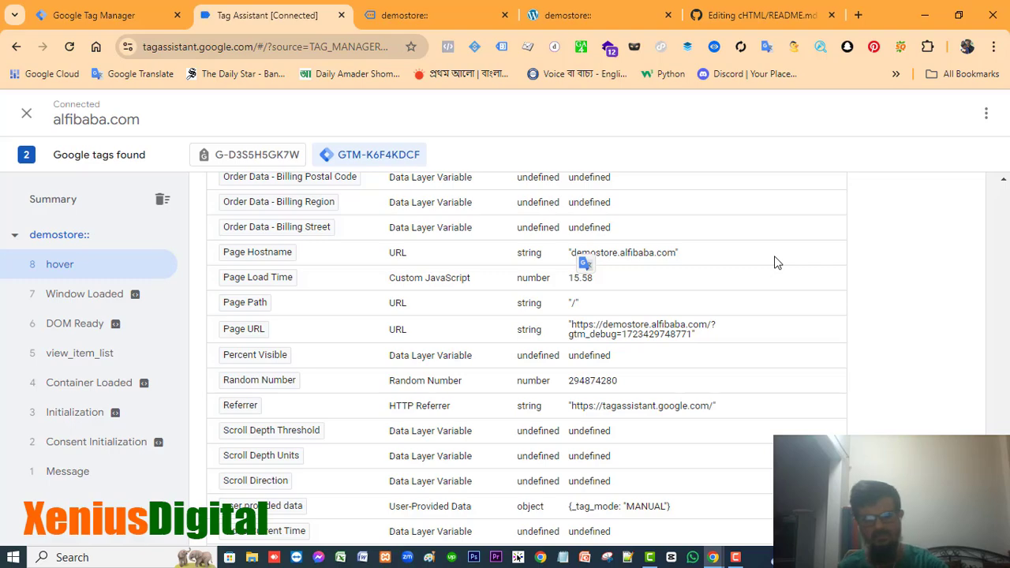
scroll(776, 262, "down", 3)
scroll(770, 252, "up", 15)
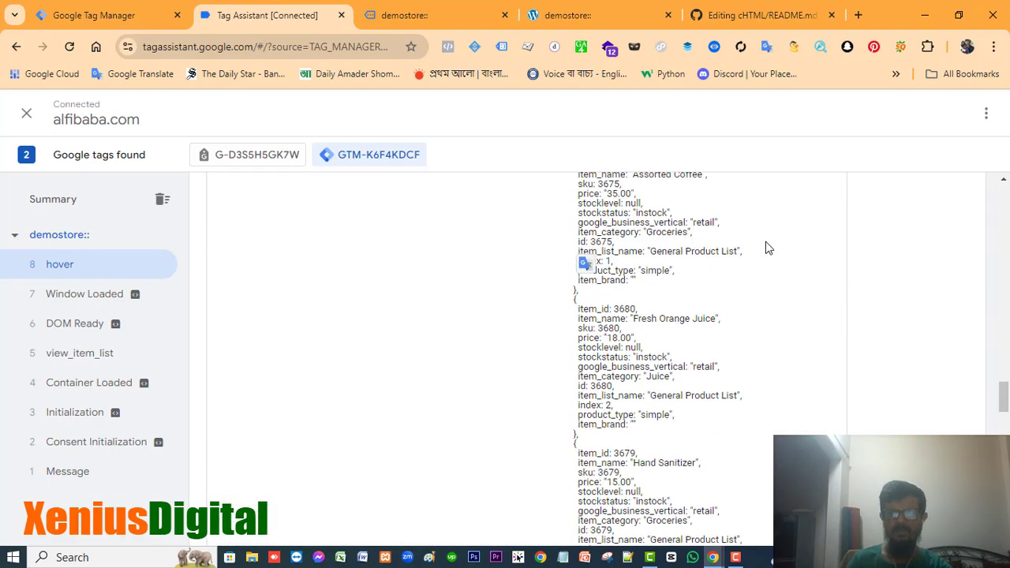
scroll(764, 246, "up", 2)
scroll(757, 245, "down", 4)
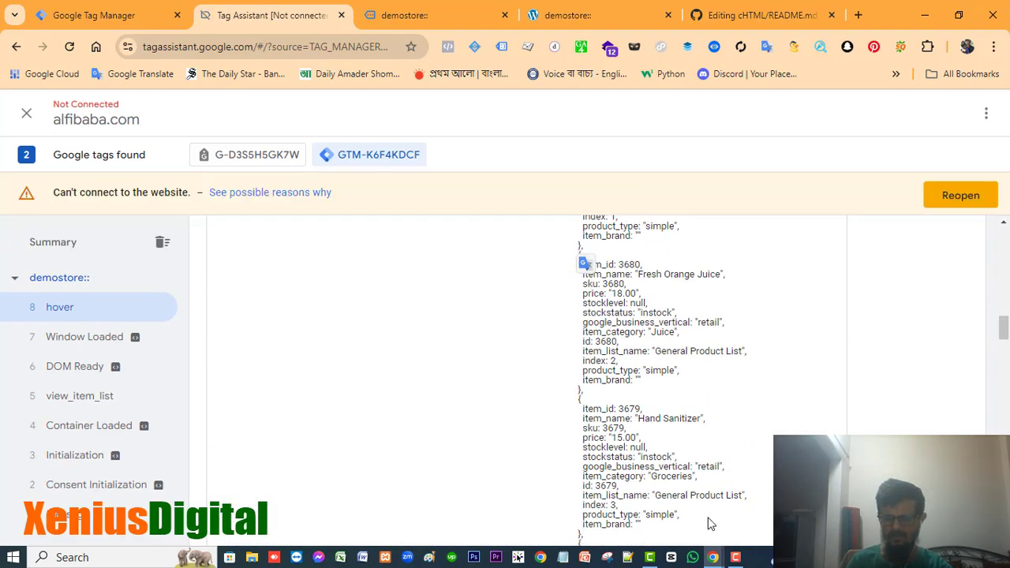
Switch to the incognito browser window and look over the Google Analytics home page of the demo store property.
mouse_move(713, 559)
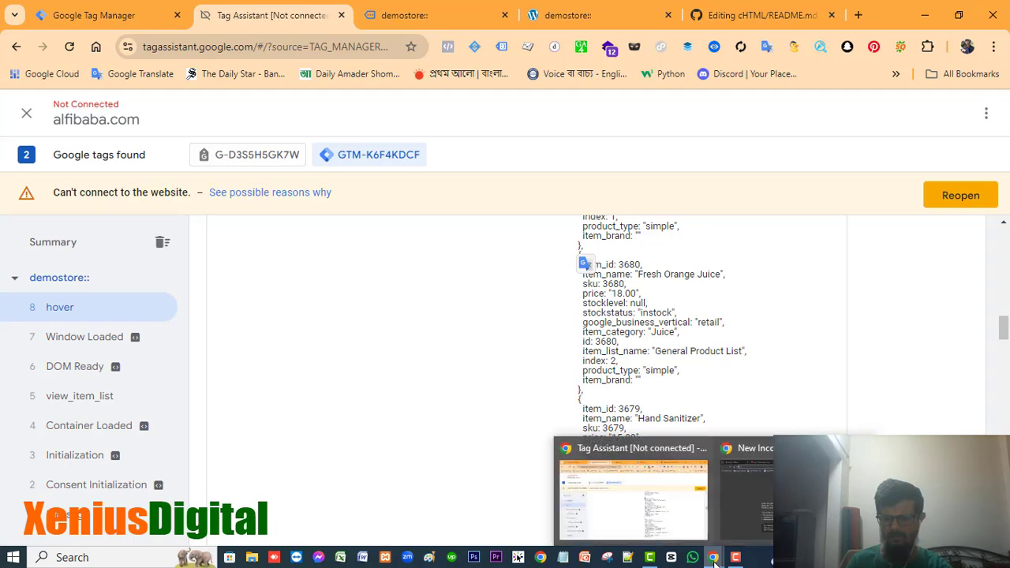
left_click(758, 502)
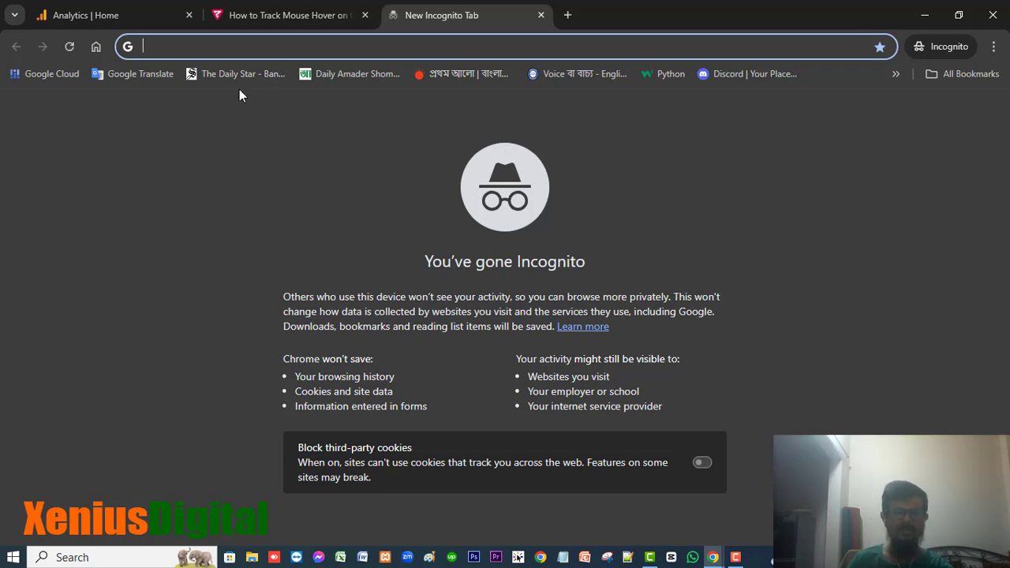
left_click(103, 15)
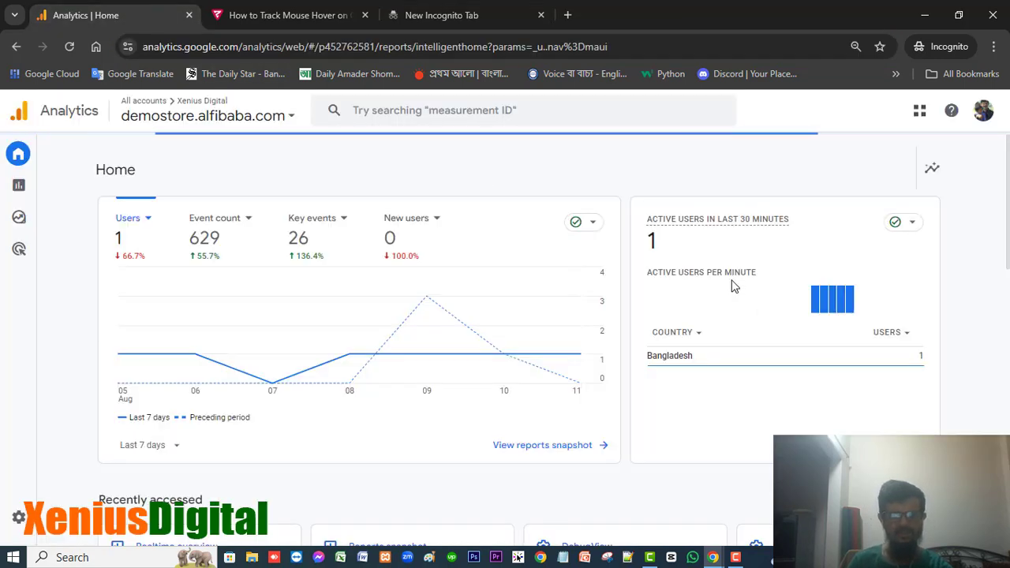
scroll(1004, 251, "down", 10)
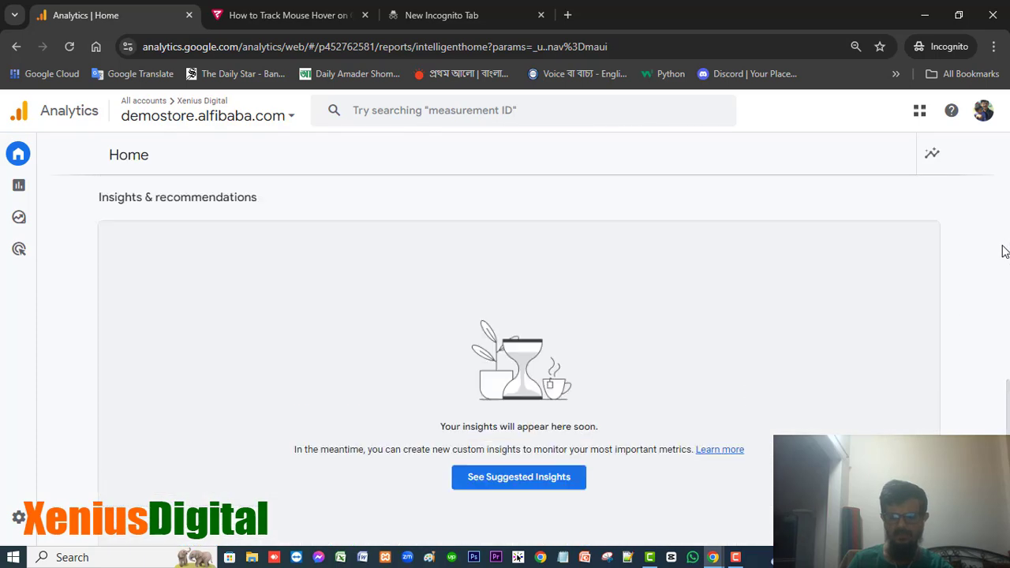
scroll(1005, 251, "up", 8)
mouse_move(65, 160)
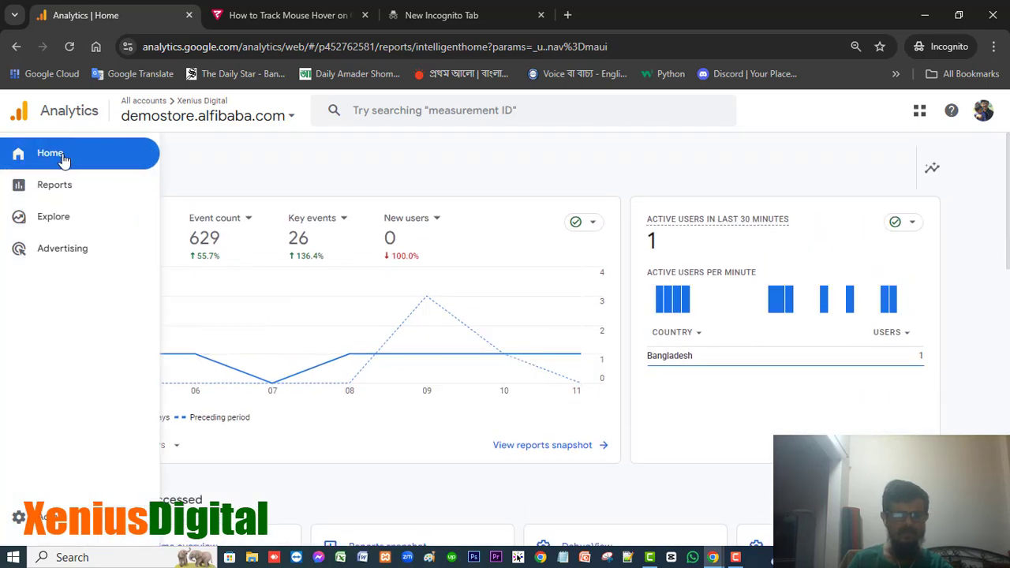
Open DebugView from the data display settings in the Google Analytics admin area.
left_click(43, 521)
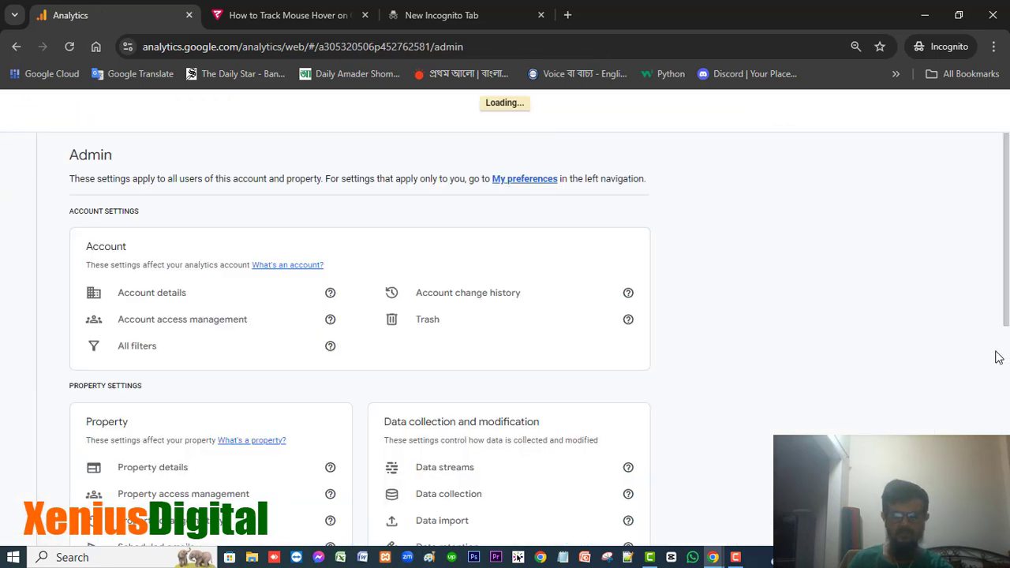
scroll(997, 355, "down", 10)
scroll(997, 357, "up", 8)
scroll(997, 357, "up", 2)
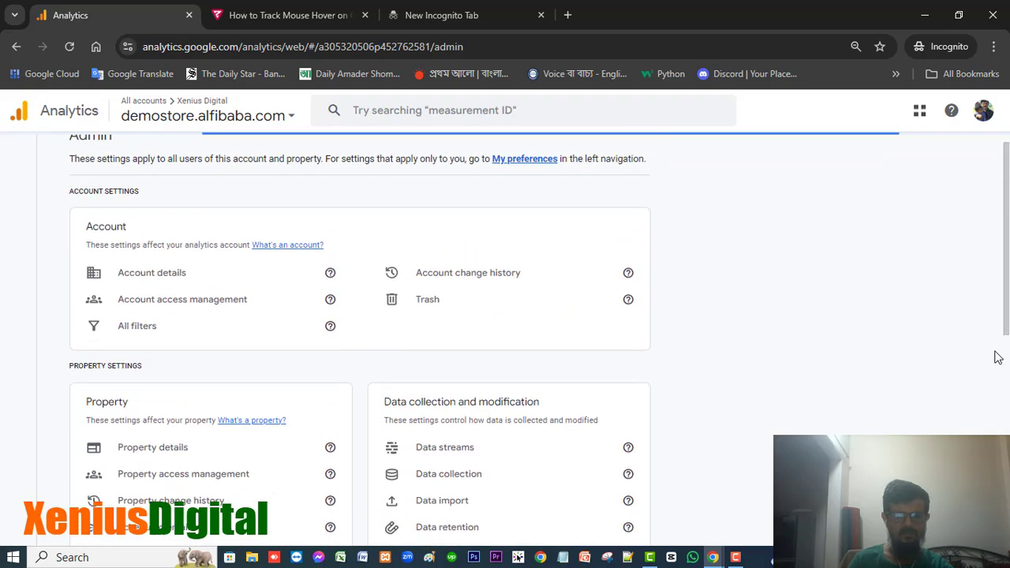
scroll(997, 357, "down", 3)
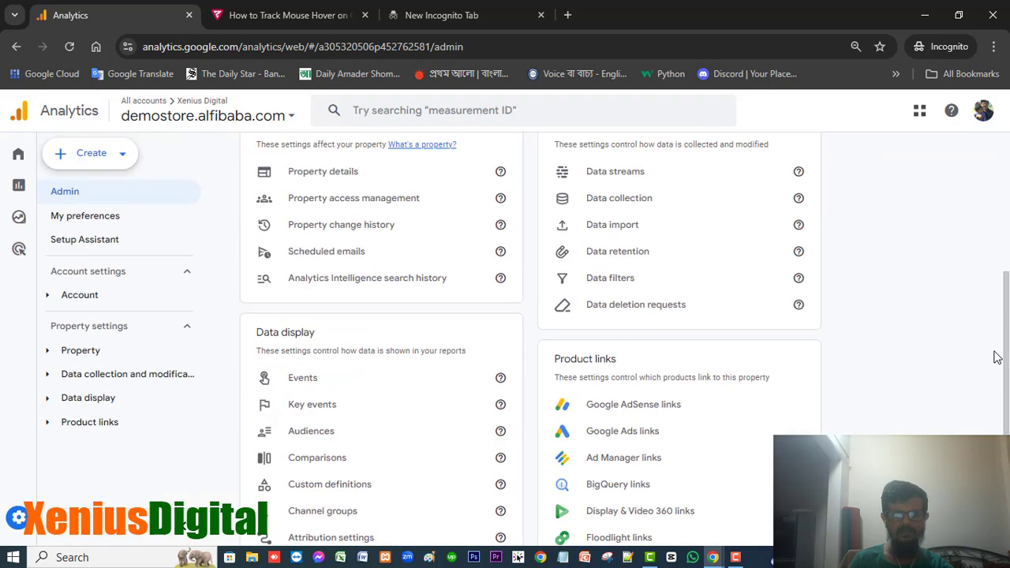
scroll(997, 357, "up", 3)
scroll(998, 357, "down", 5)
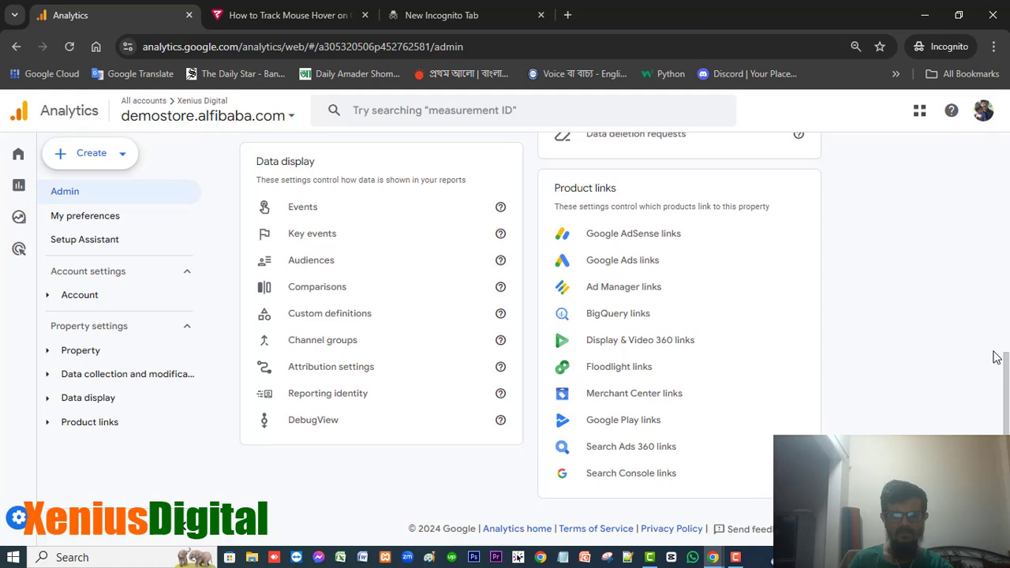
scroll(997, 356, "up", 1)
scroll(997, 356, "down", 1)
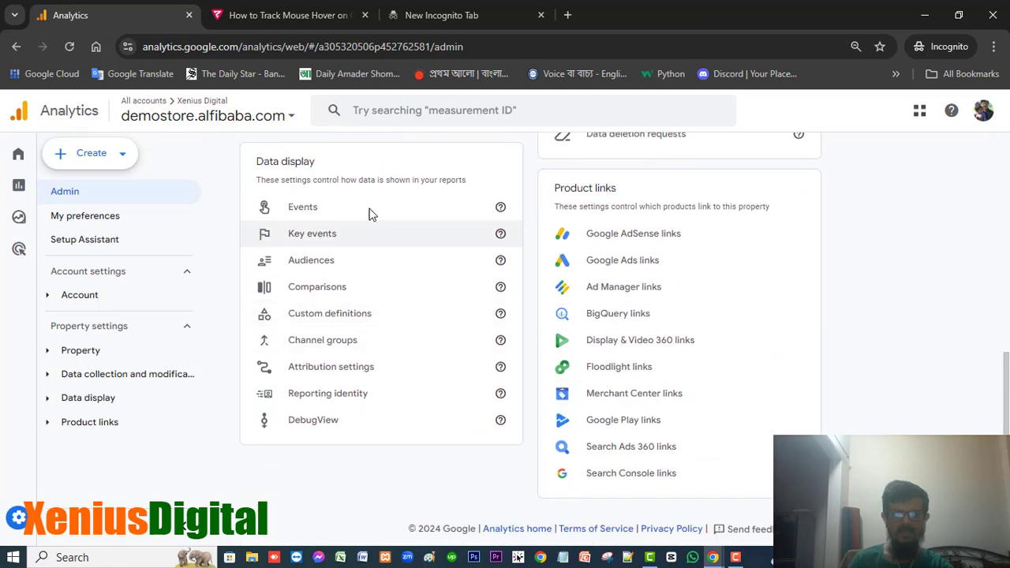
left_click(313, 422)
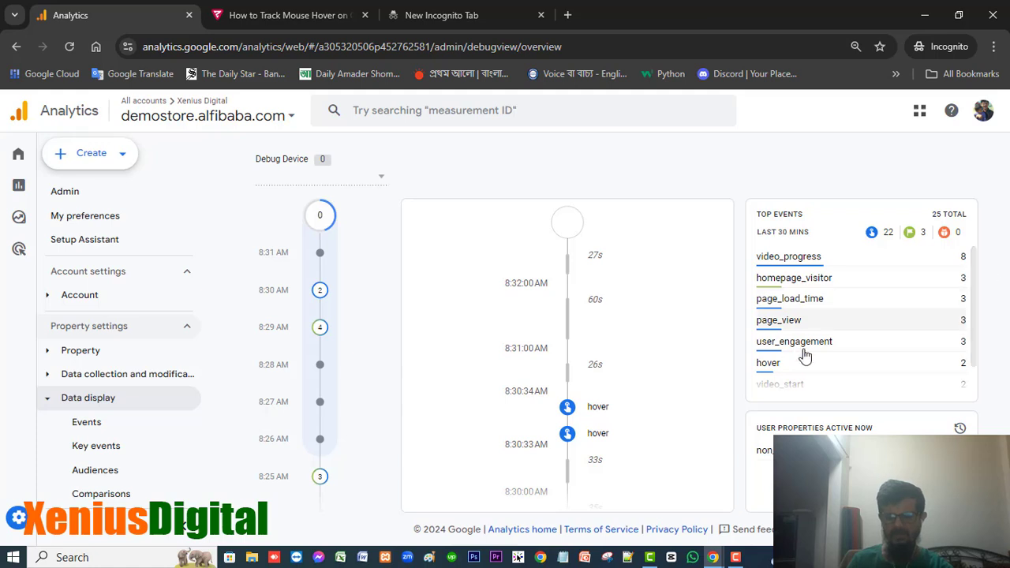
Open the most recent hover event in the DebugView timeline and review its list of parameters.
scroll(696, 309, "down", 1)
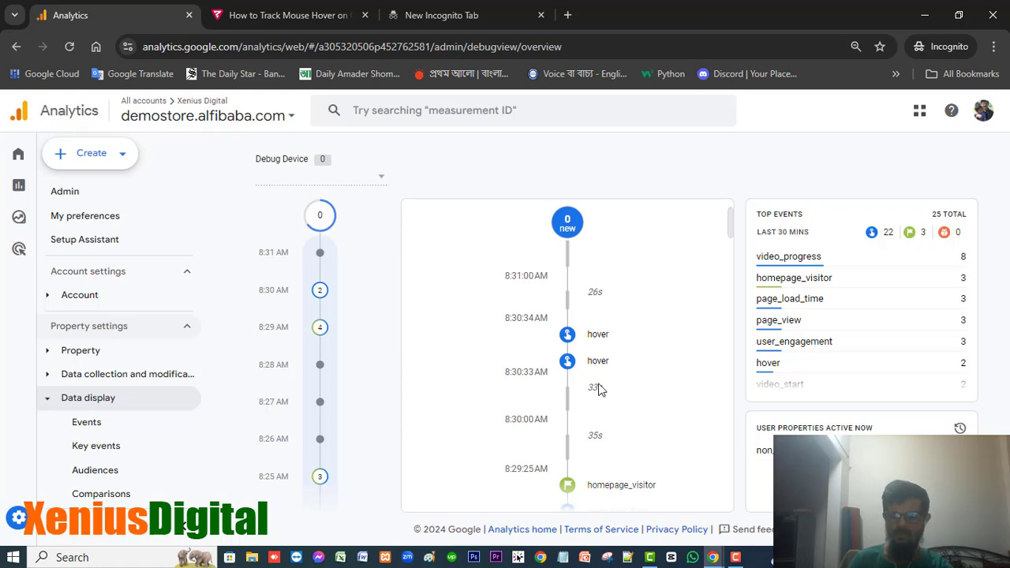
left_click(598, 336)
scroll(632, 345, "down", 2)
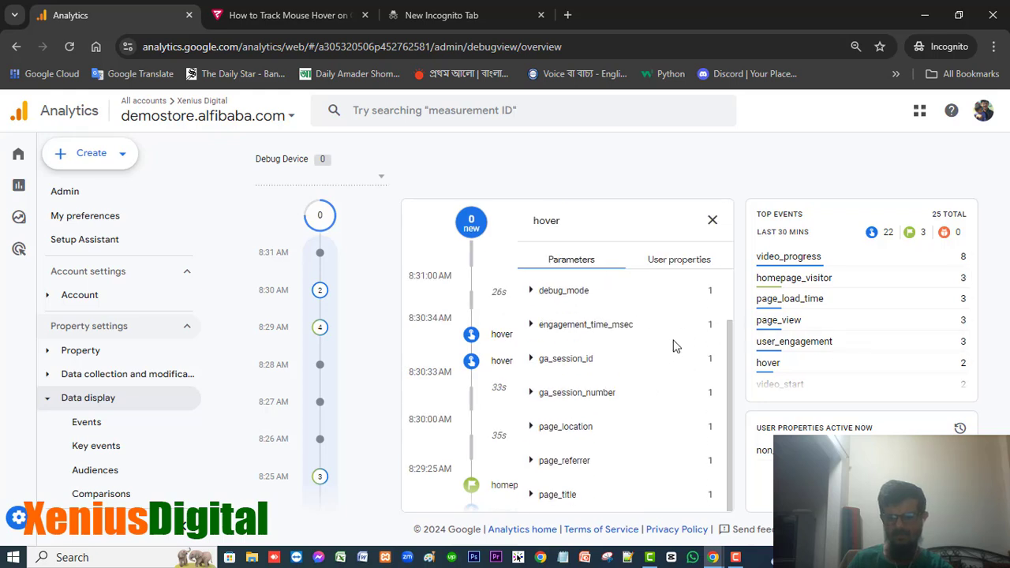
scroll(675, 345, "up", 2)
scroll(675, 345, "down", 2)
scroll(675, 345, "up", 1)
scroll(674, 345, "down", 1)
left_click(532, 495)
scroll(661, 374, "down", 1)
scroll(662, 374, "up", 3)
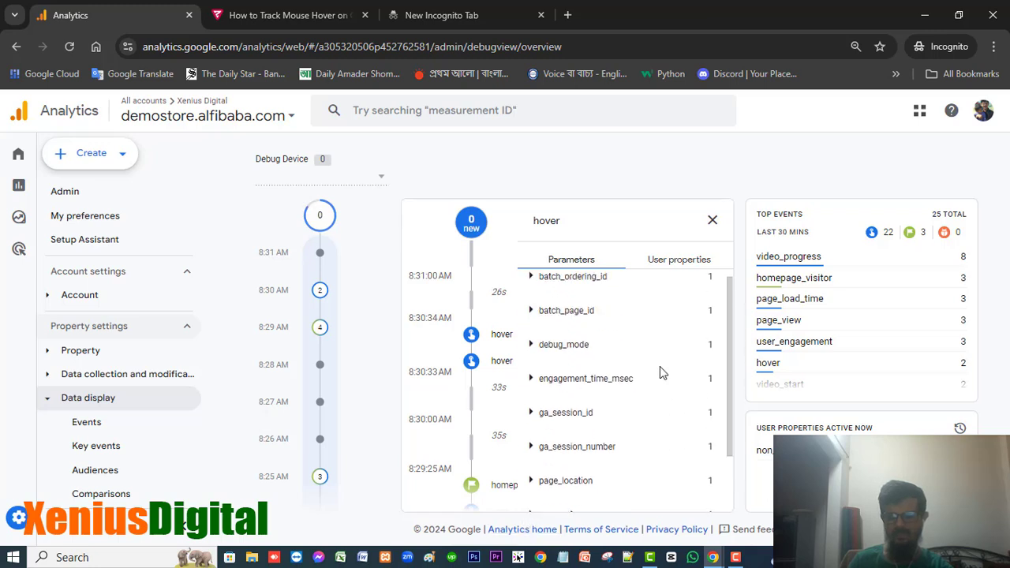
Expand the hover event's engagement_time_msec parameter to read its value, and collapse it again.
left_click(546, 388)
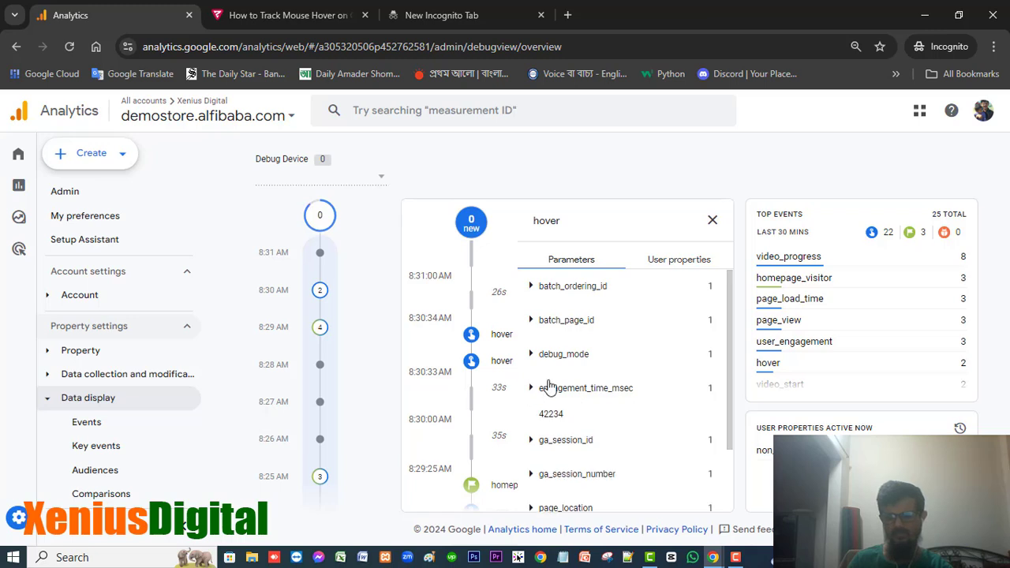
left_click_drag(537, 418, 564, 414)
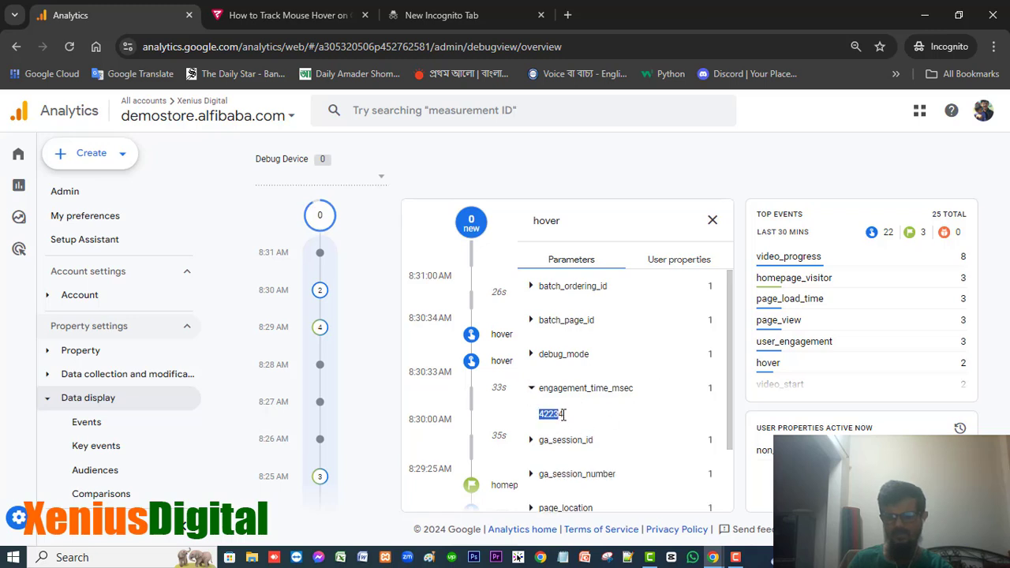
left_click(593, 421)
left_click_drag(574, 418, 509, 427)
left_click(533, 389)
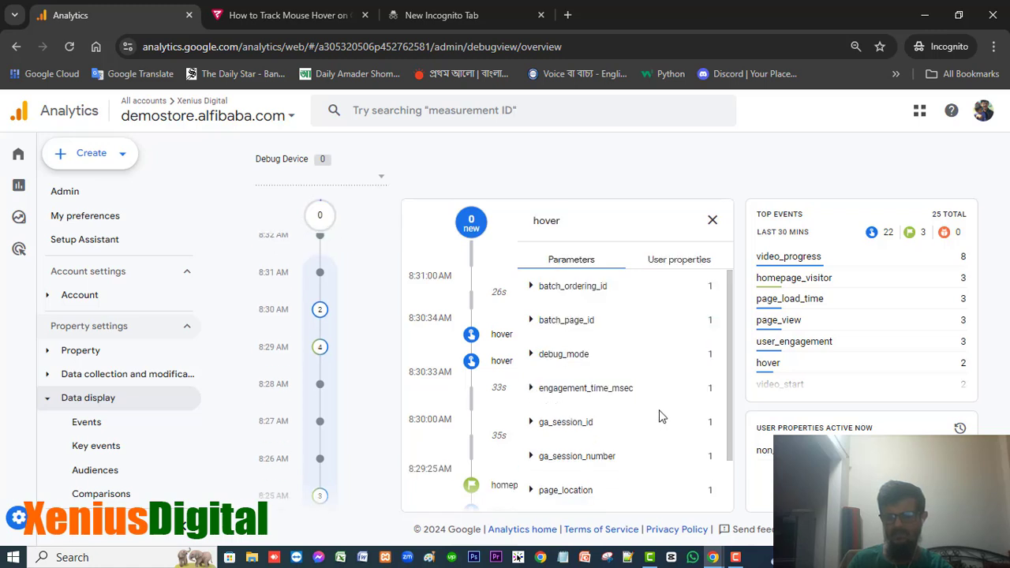
Read the hover event's ga_session_id and batch_ordering_id parameters, then close its details and return to the newest part of the DebugView timeline.
left_click(638, 412)
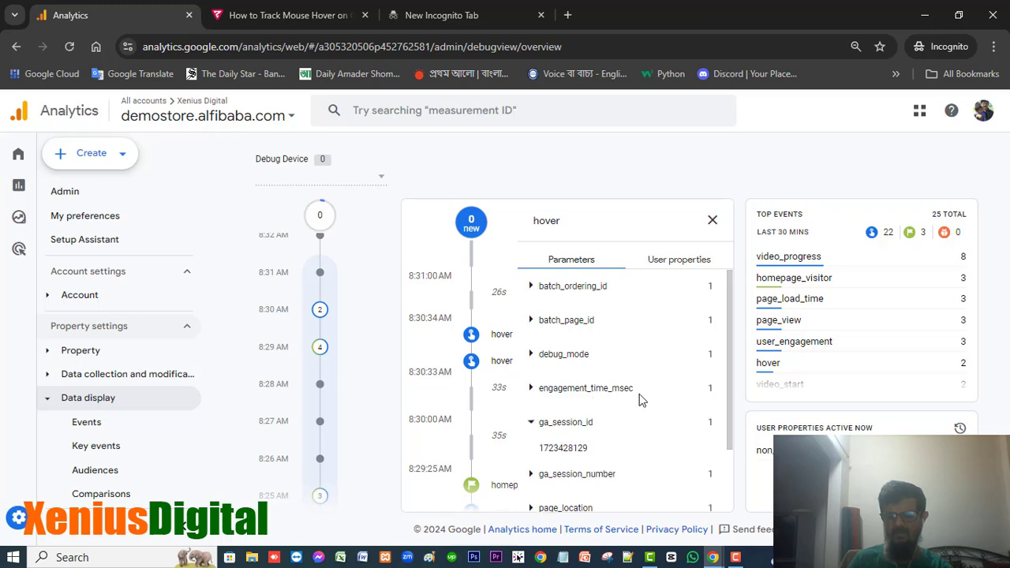
left_click(533, 289)
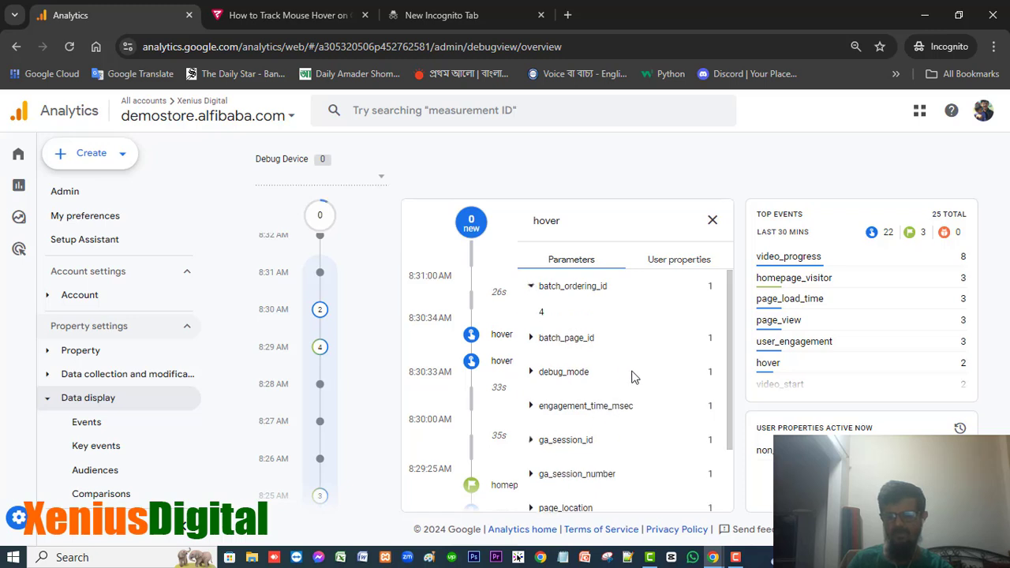
left_click(712, 219)
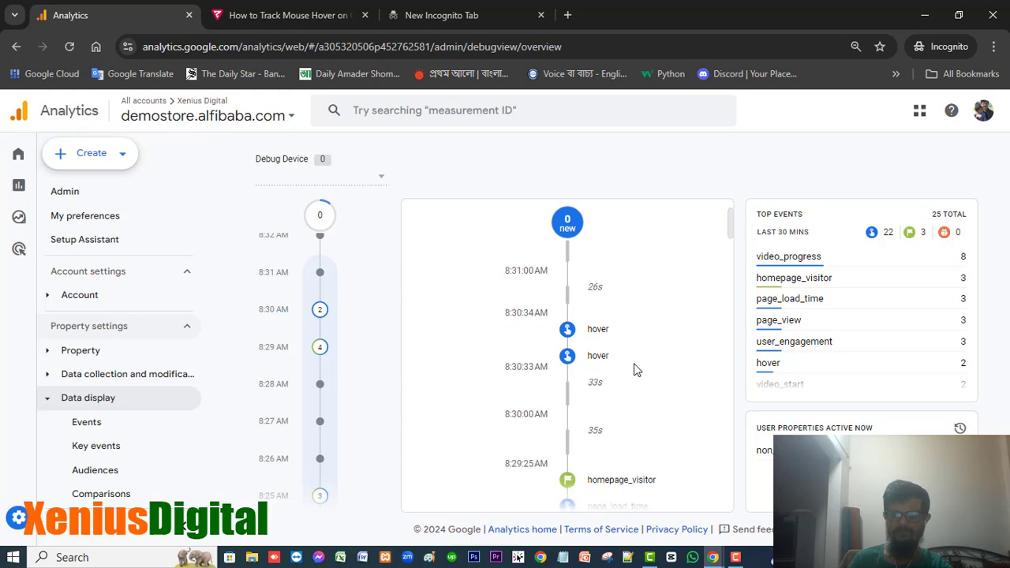
scroll(637, 368, "down", 2)
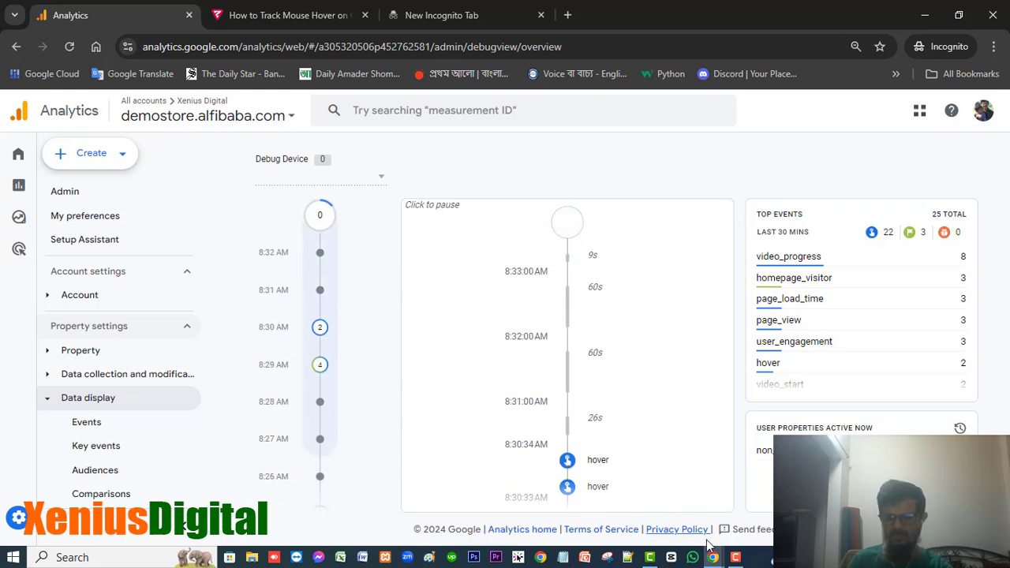
Minimize the incognito window to return to Tag Assistant, and review the hover event's variables up to its API call.
mouse_move(714, 559)
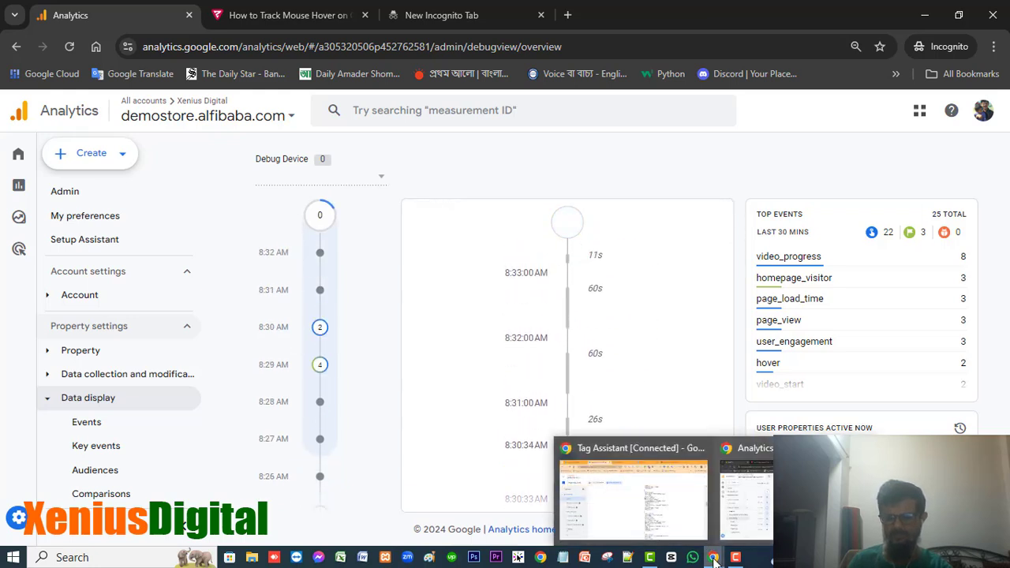
left_click(924, 15)
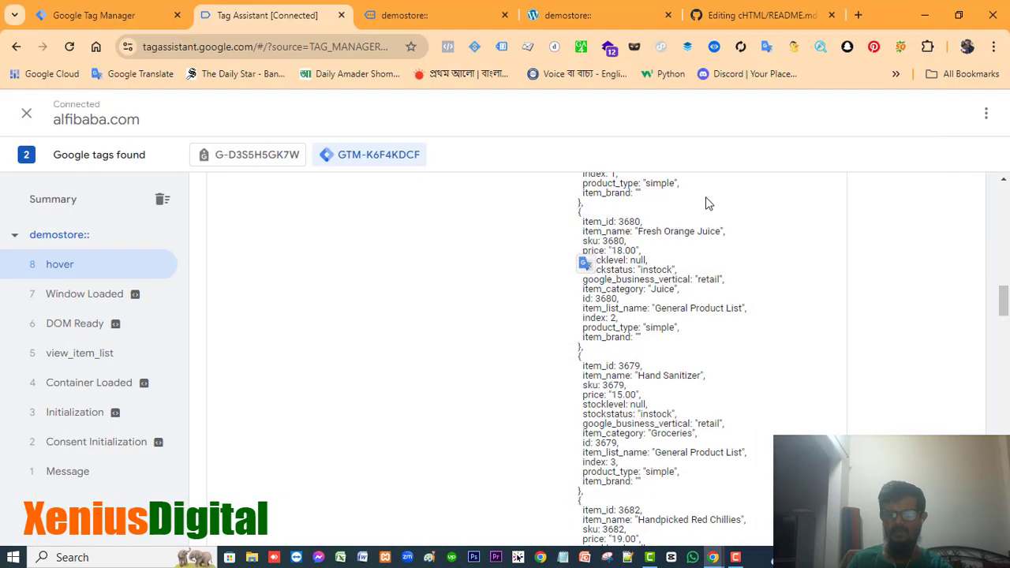
scroll(646, 234, "down", 2)
scroll(646, 234, "up", 15)
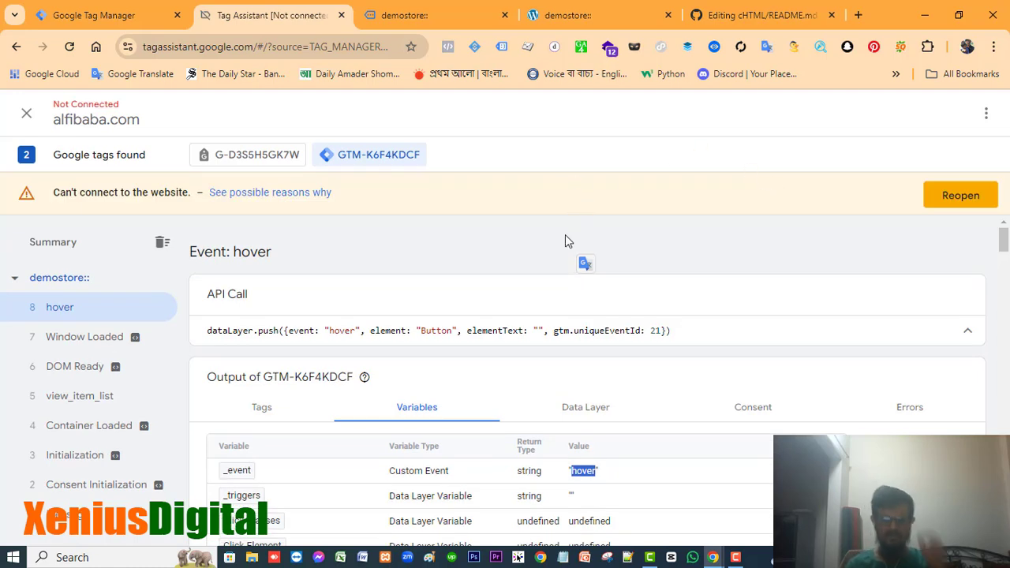
Switch to the demo store page and look over its header links, banner and Shop Now button as elements for hover tracking.
left_click(435, 15)
scroll(570, 239, "down", 6)
scroll(571, 240, "up", 5)
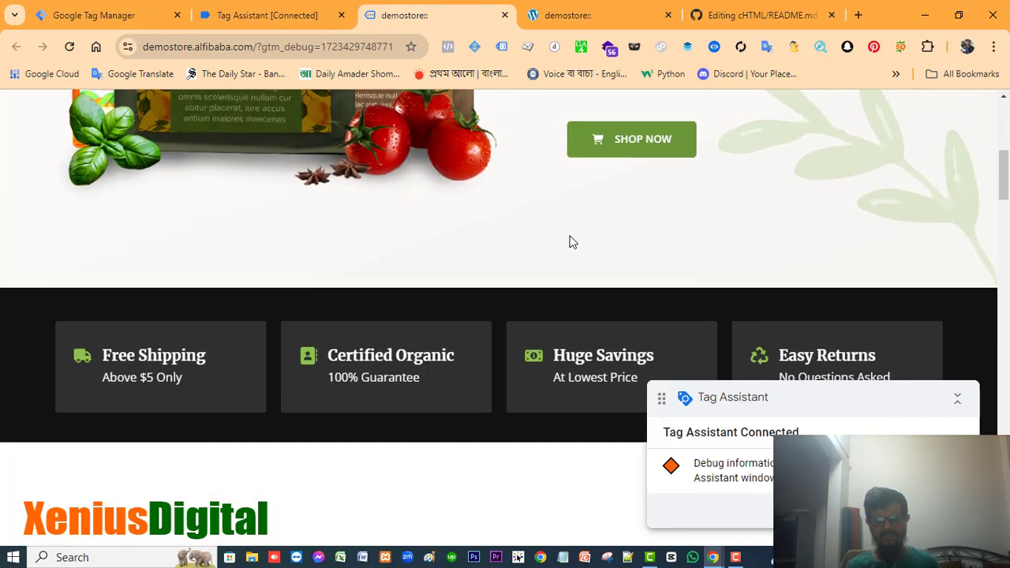
scroll(765, 195, "down", 3)
scroll(778, 199, "down", 2)
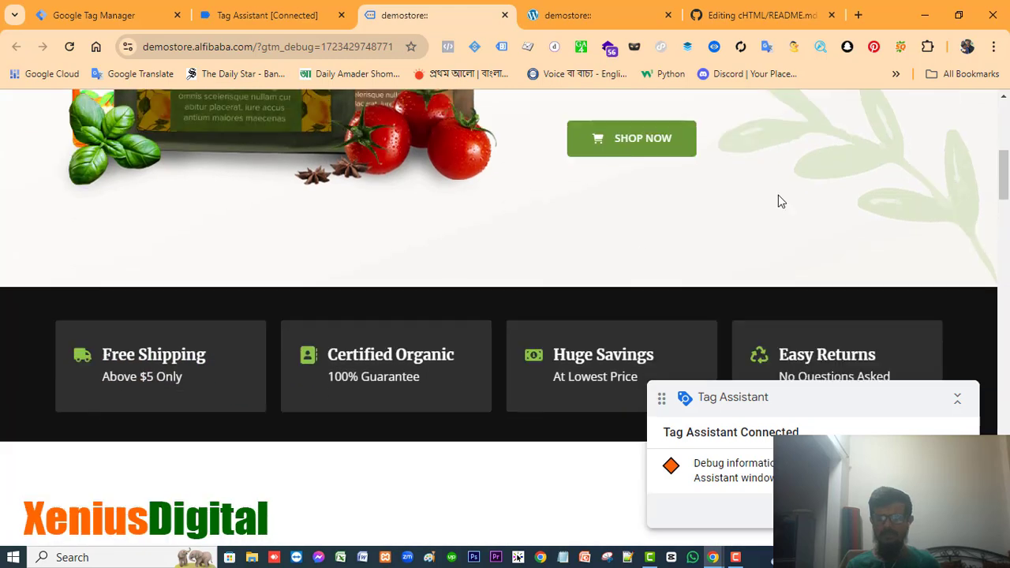
scroll(779, 198, "up", 2)
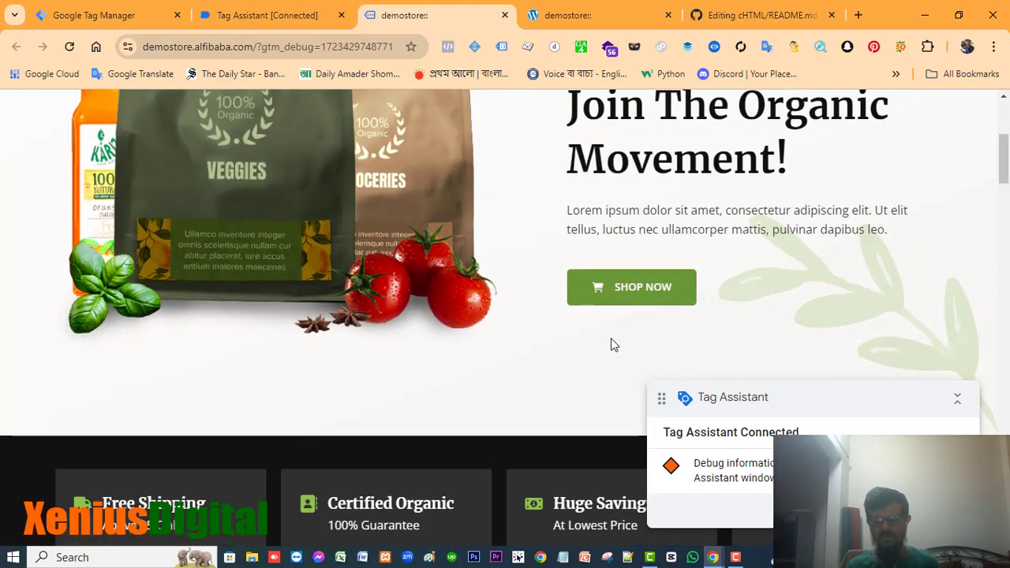
scroll(611, 345, "up", 2)
scroll(578, 320, "down", 2)
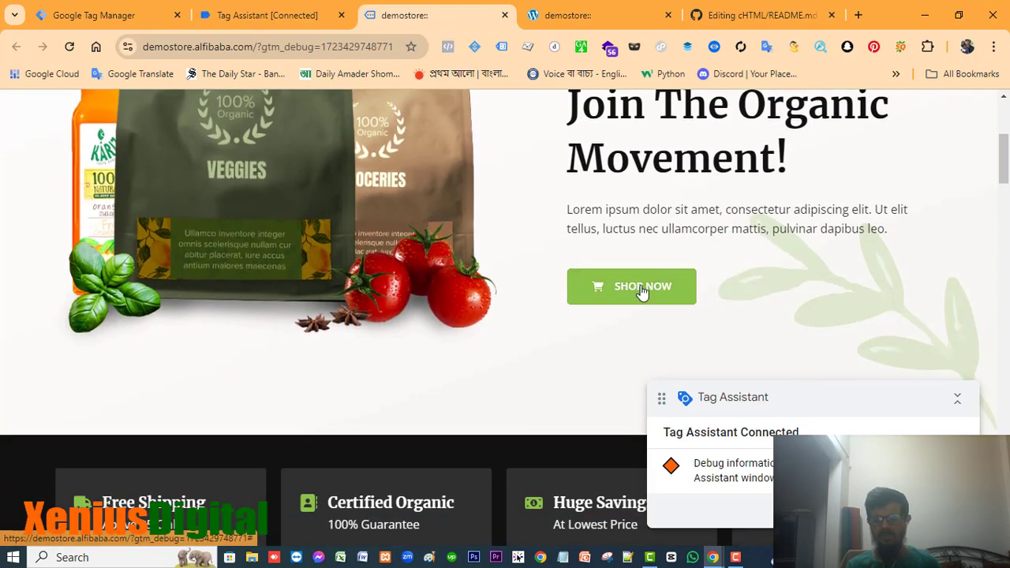
scroll(631, 286, "up", 4)
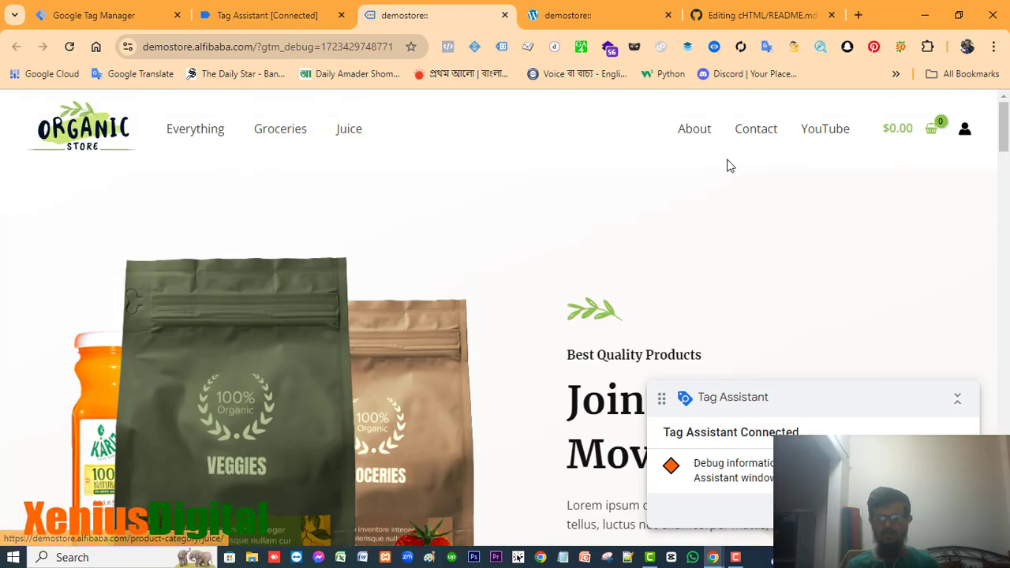
scroll(718, 161, "down", 4)
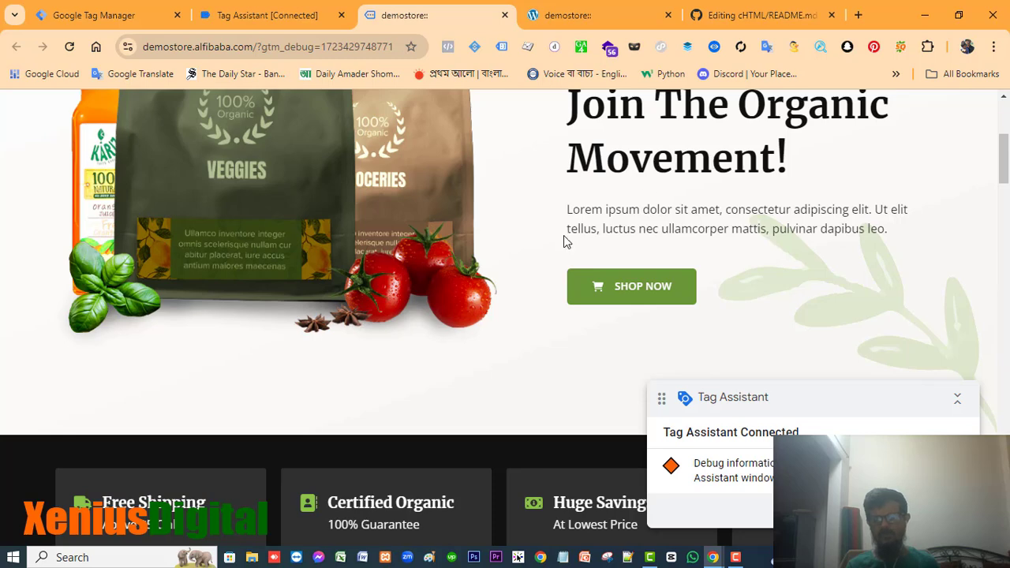
Inspect the Shop Now button in the developer tools, expand its link element and widen the code view.
right_click(613, 291)
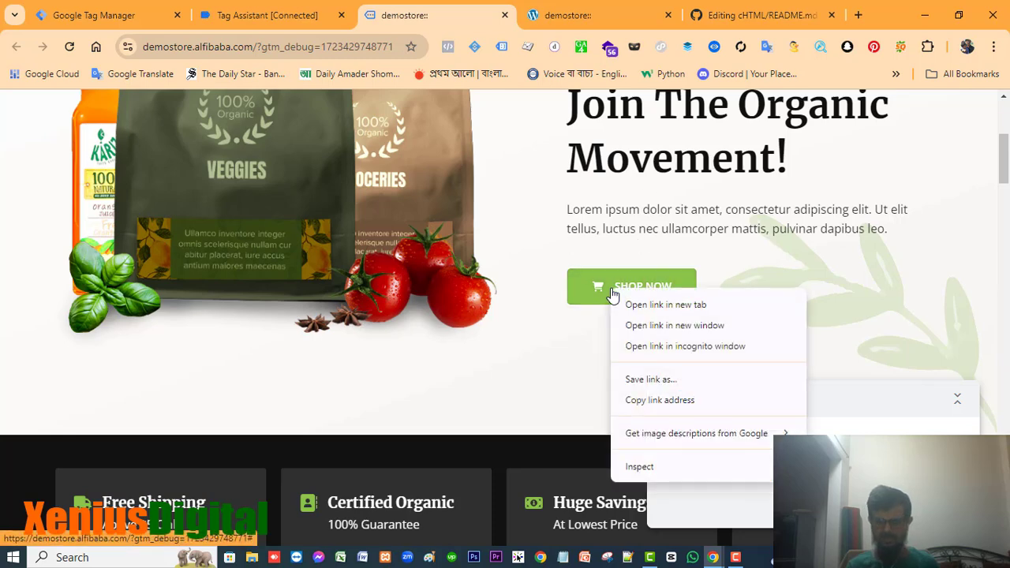
left_click(640, 467)
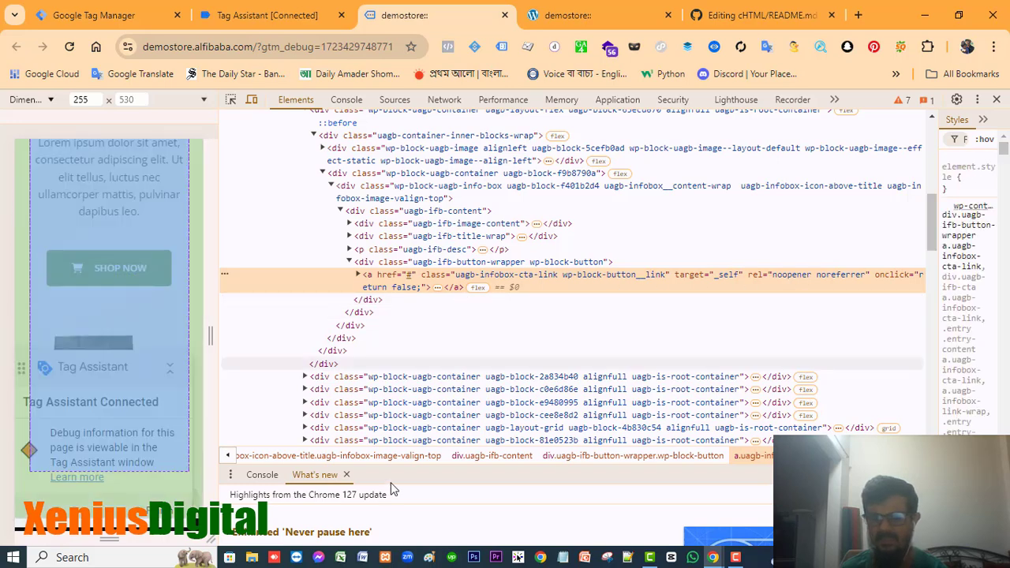
left_click(359, 275)
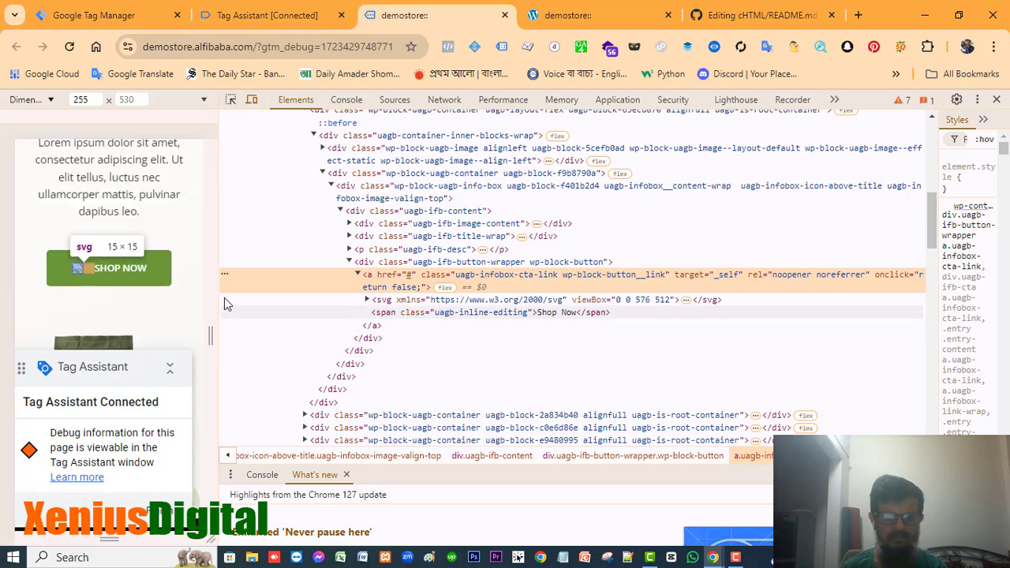
left_click_drag(222, 295, 83, 294)
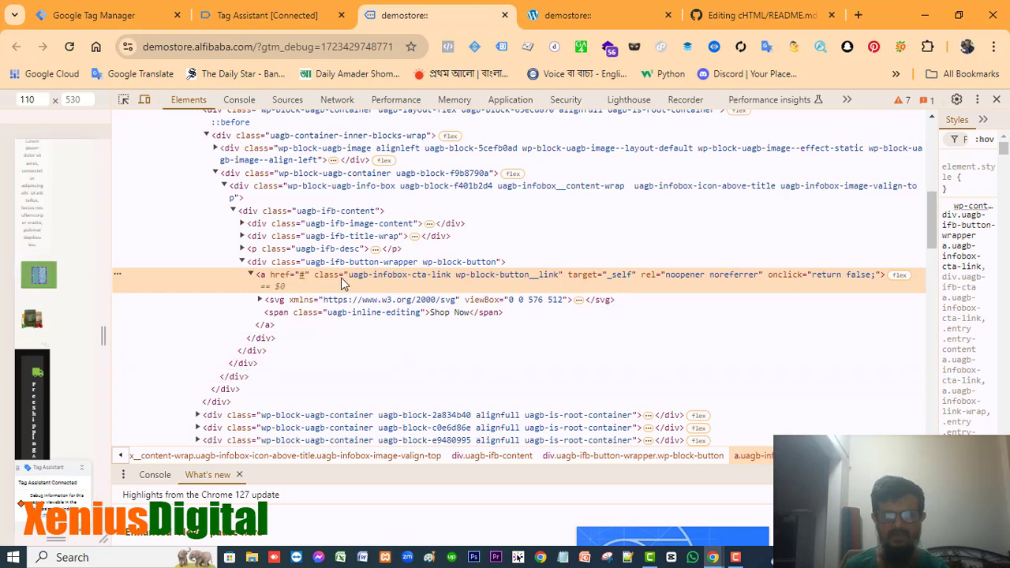
Examine the Shop Now link's class names and the surrounding page markup.
left_click_drag(379, 280, 457, 276)
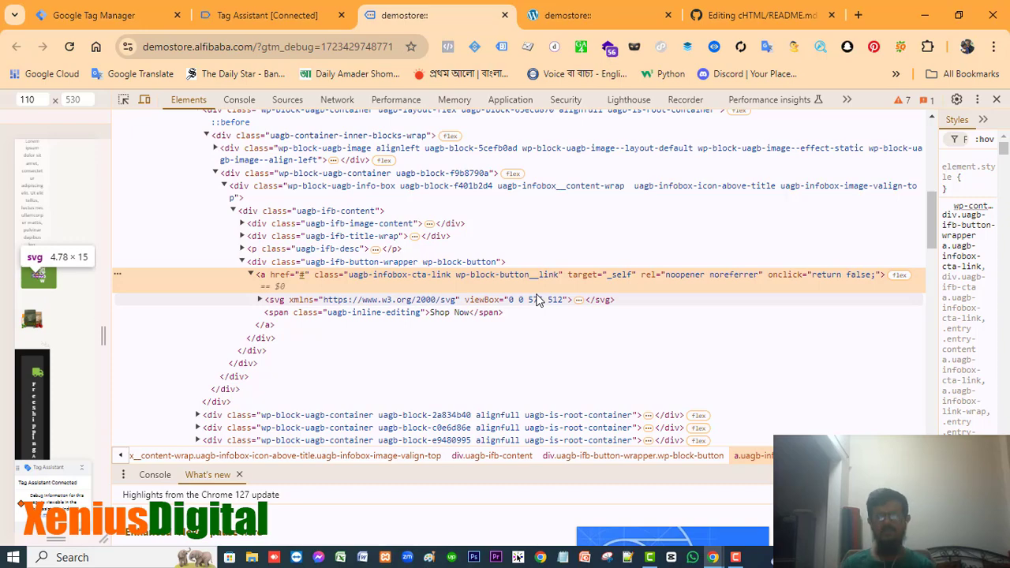
scroll(531, 368, "down", 5)
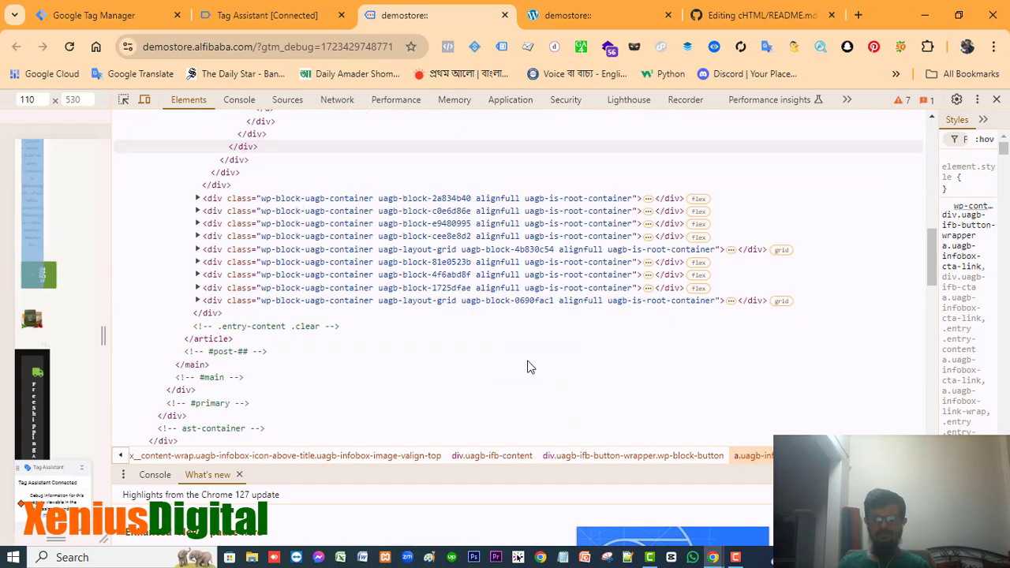
scroll(528, 365, "up", 6)
scroll(528, 359, "up", 10)
scroll(530, 366, "down", 12)
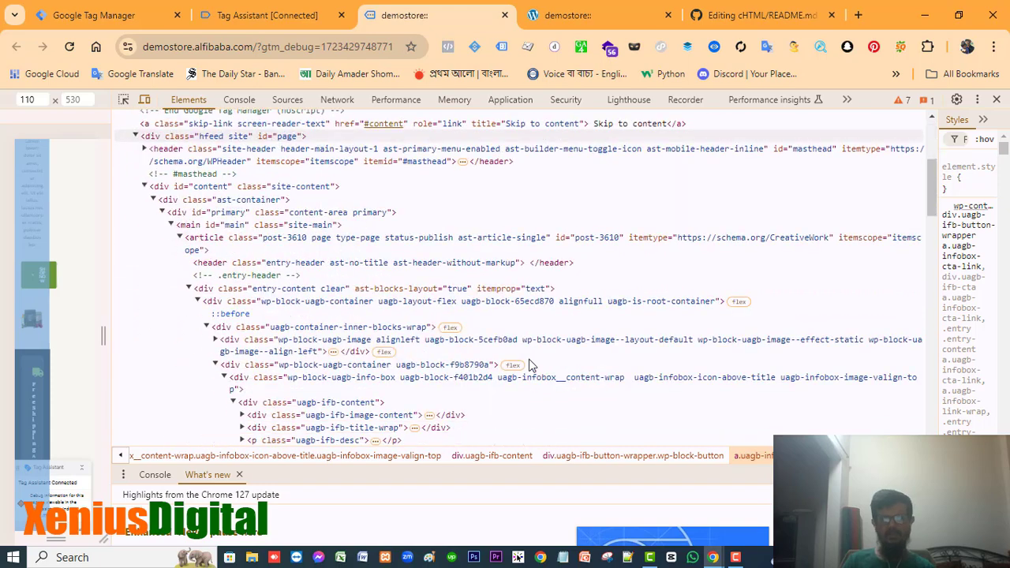